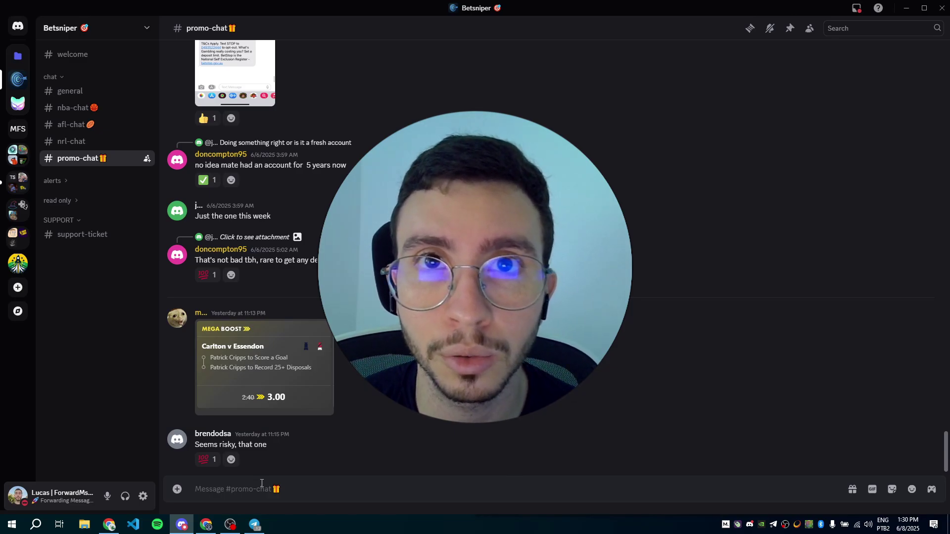
Post the message "Hello guys" in the Betsniper server's promo-chat channel
{"action": "left_click", "coordinate": [262, 488]}
{"action": "type", "text": "Hell"}
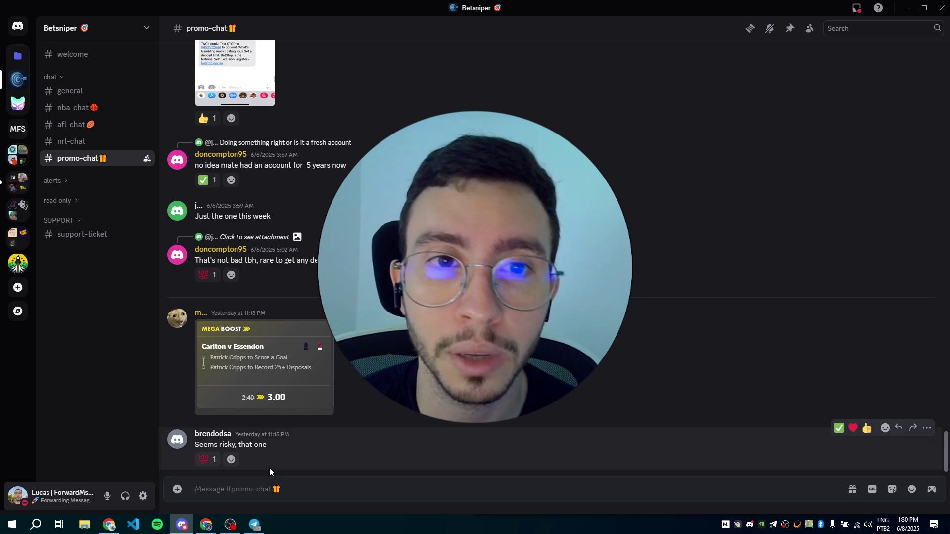
{"action": "type", "text": "o guys"}
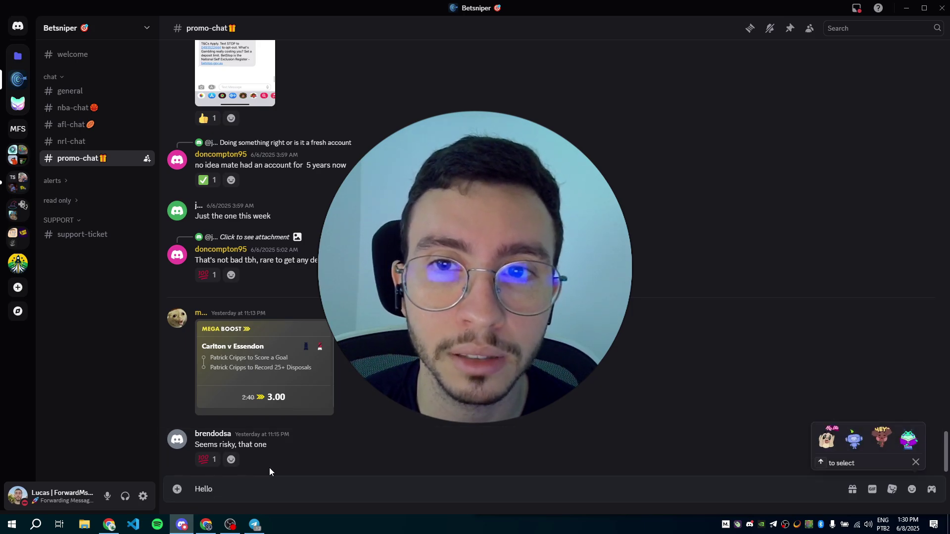
{"action": "key", "text": "Return"}
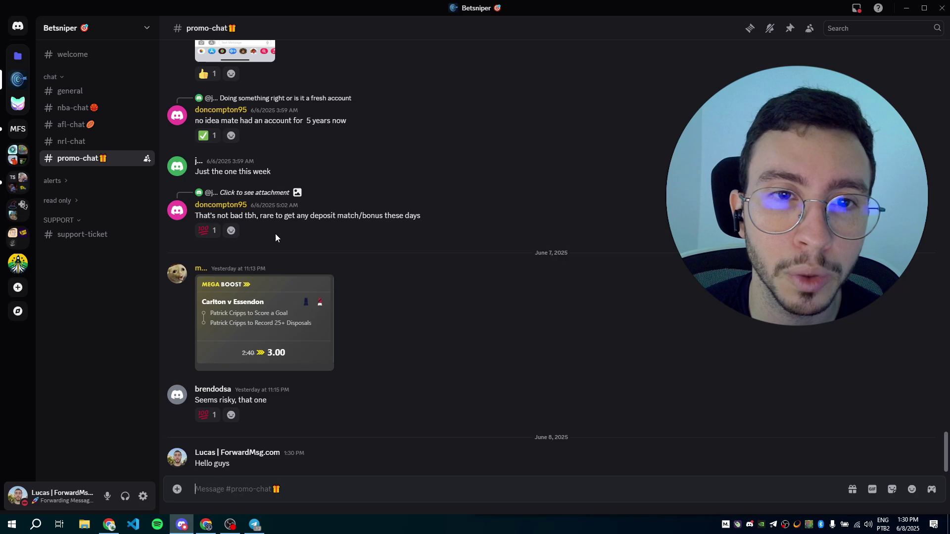
Check the forwarded messages in the bet-snipers and kawai channels of My Forward Server
{"action": "left_click", "coordinate": [20, 130]}
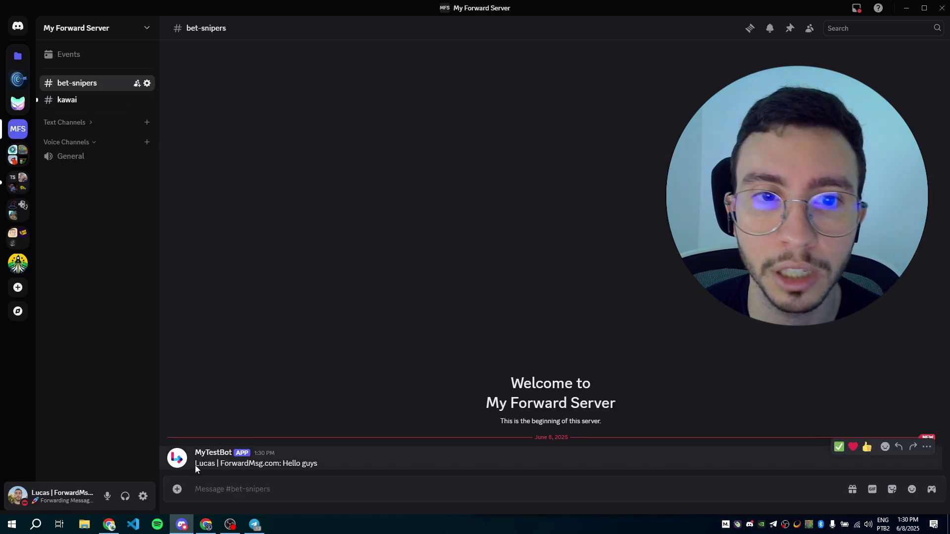
{"action": "left_click_drag", "start_coordinate": [195, 465], "coordinate": [321, 464]}
{"action": "left_click", "coordinate": [299, 466]}
{"action": "left_click", "coordinate": [265, 369]}
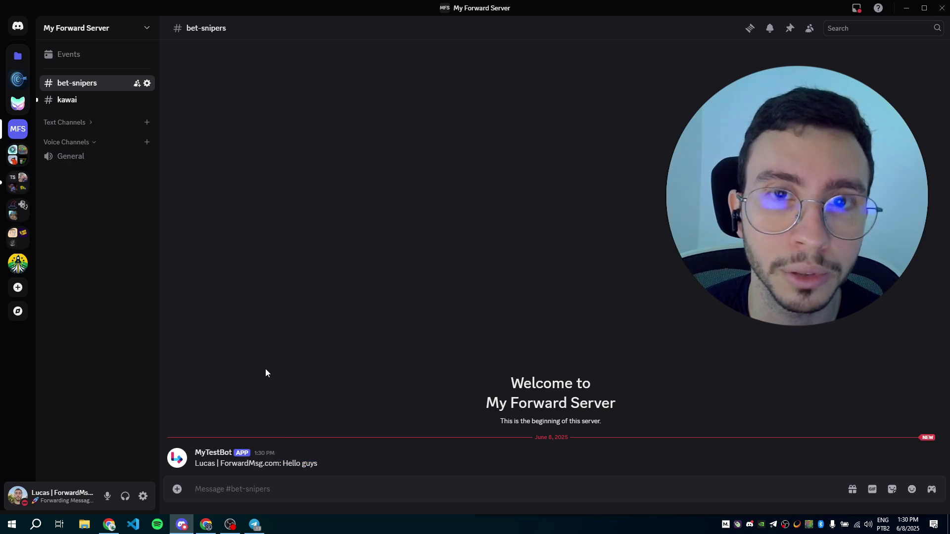
{"action": "left_click", "coordinate": [95, 99]}
{"action": "left_click_drag", "start_coordinate": [218, 465], "coordinate": [315, 465]}
{"action": "left_click", "coordinate": [315, 465]}
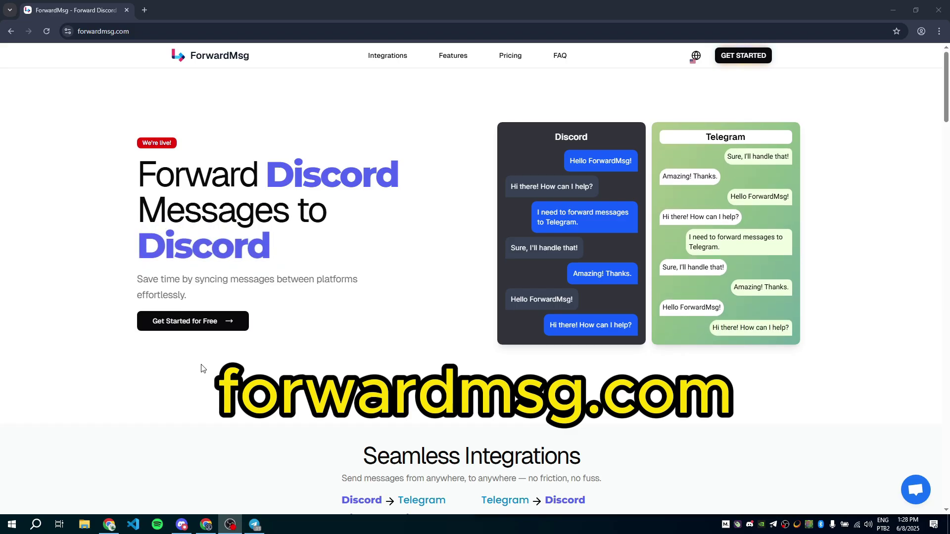
From the ForwardMsg site's dashboard, create an automation named "Discord to Discord" with Discord Account as messages origin and Discord as destination
{"action": "left_click", "coordinate": [259, 375]}
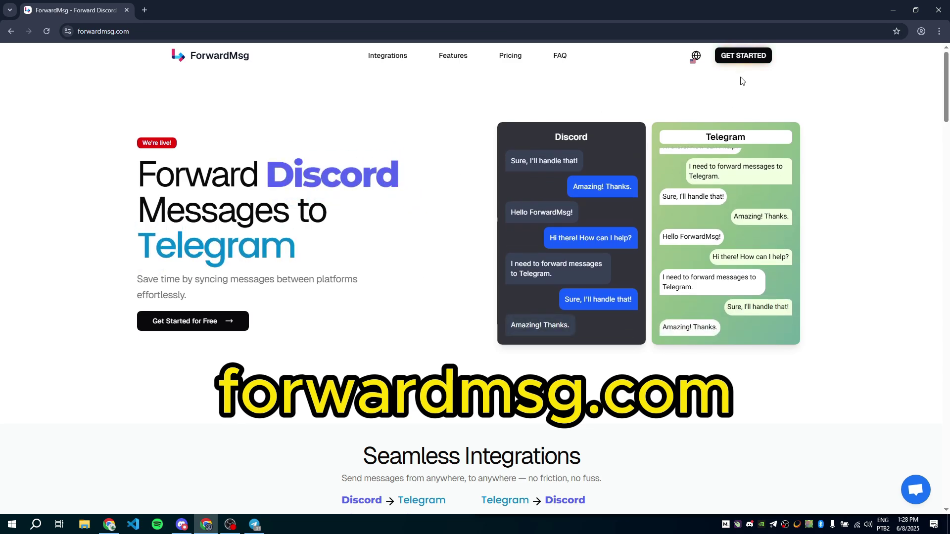
{"action": "left_click", "coordinate": [740, 63]}
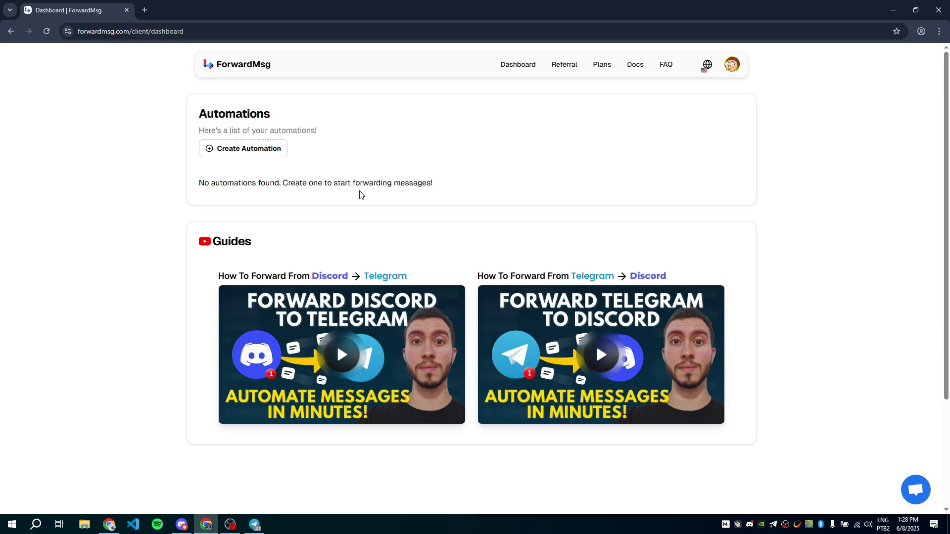
{"action": "left_click", "coordinate": [245, 150]}
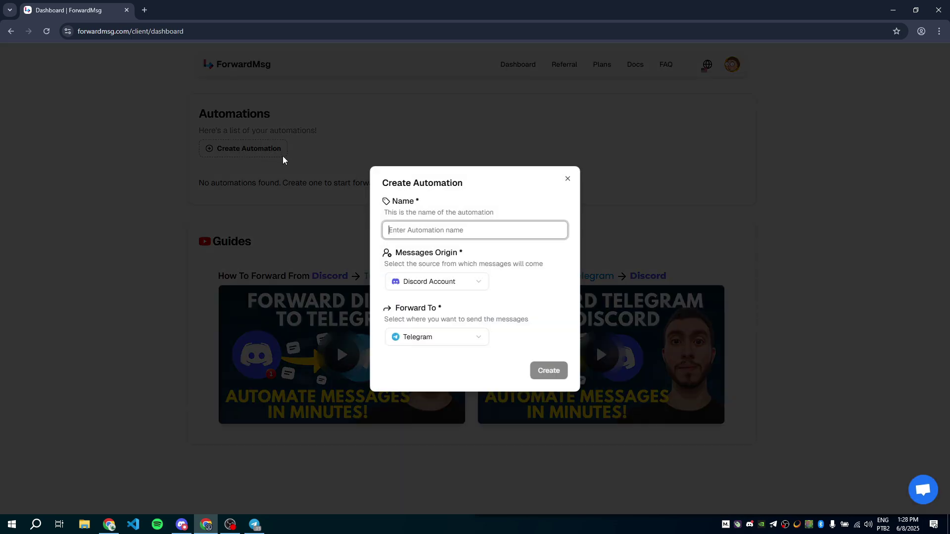
{"action": "type", "text": "Discord to Discord"}
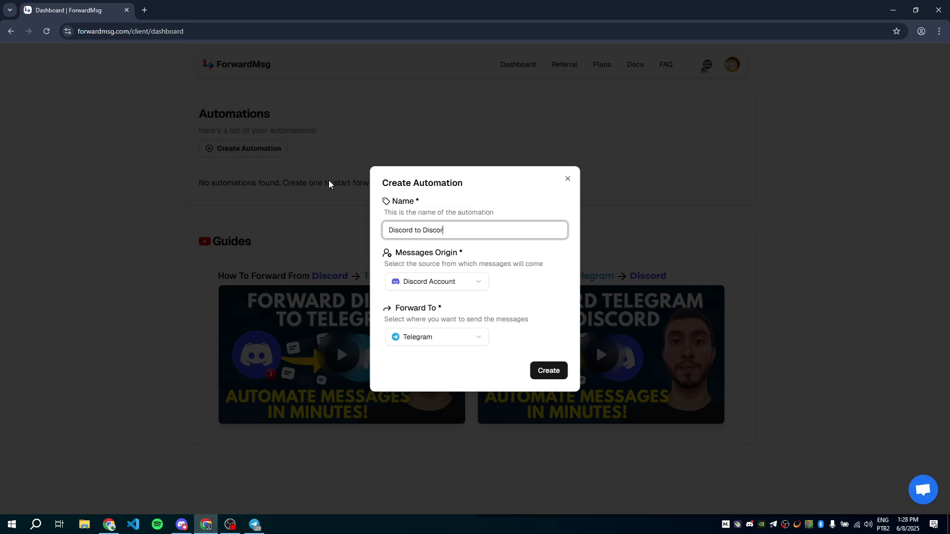
{"action": "left_click", "coordinate": [444, 337]}
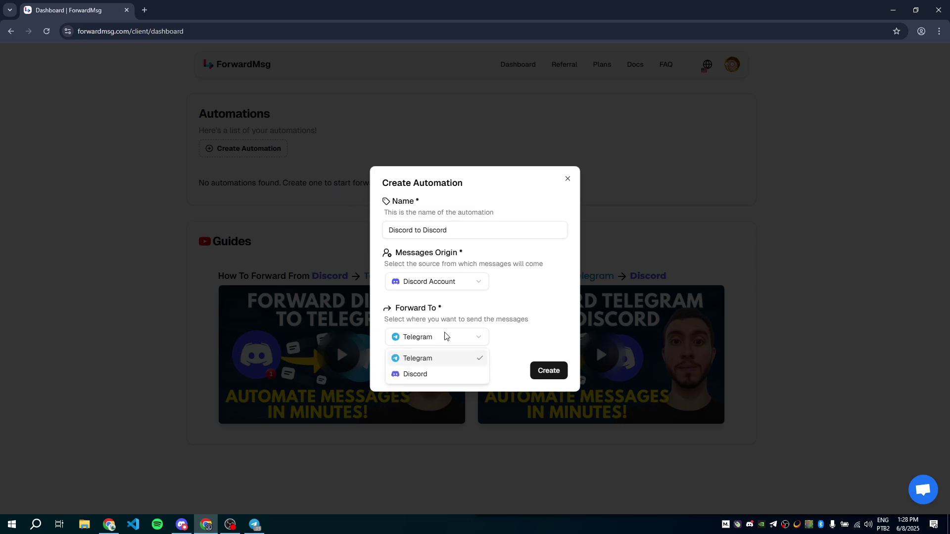
{"action": "left_click", "coordinate": [423, 376]}
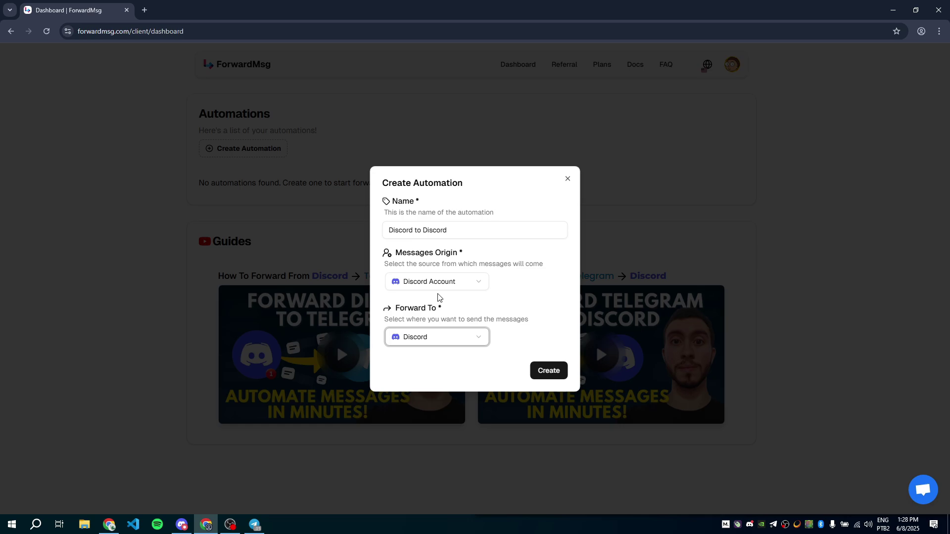
{"action": "left_click", "coordinate": [439, 286]}
{"action": "left_click", "coordinate": [428, 305]}
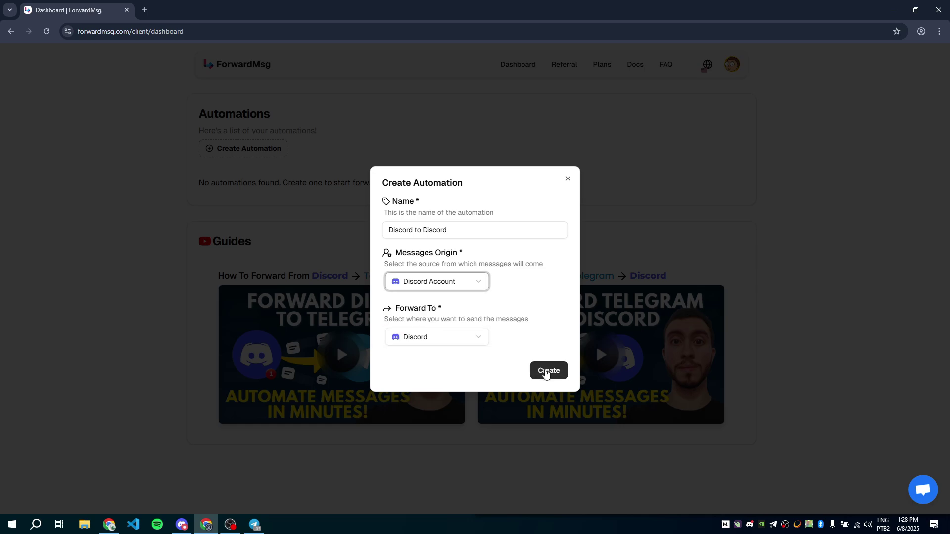
{"action": "left_click", "coordinate": [545, 377]}
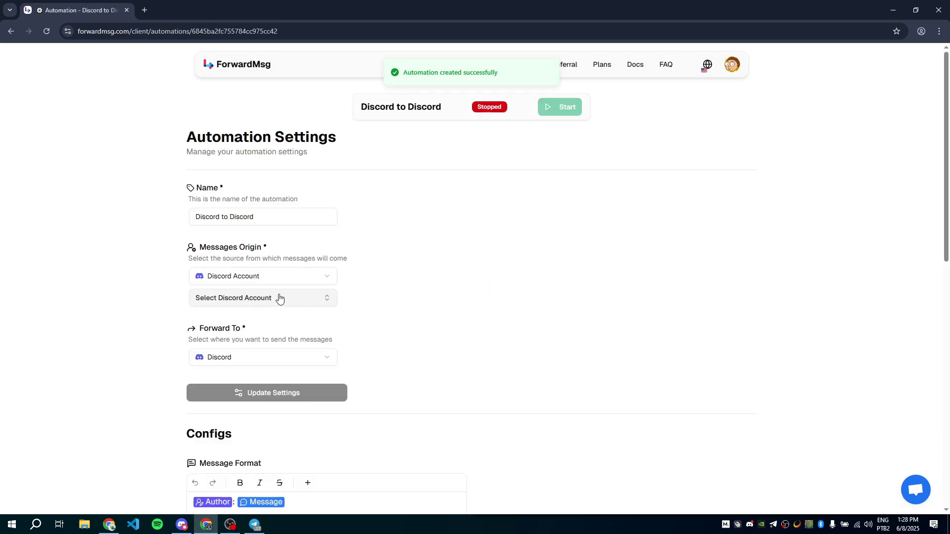
{"action": "left_click", "coordinate": [262, 299]}
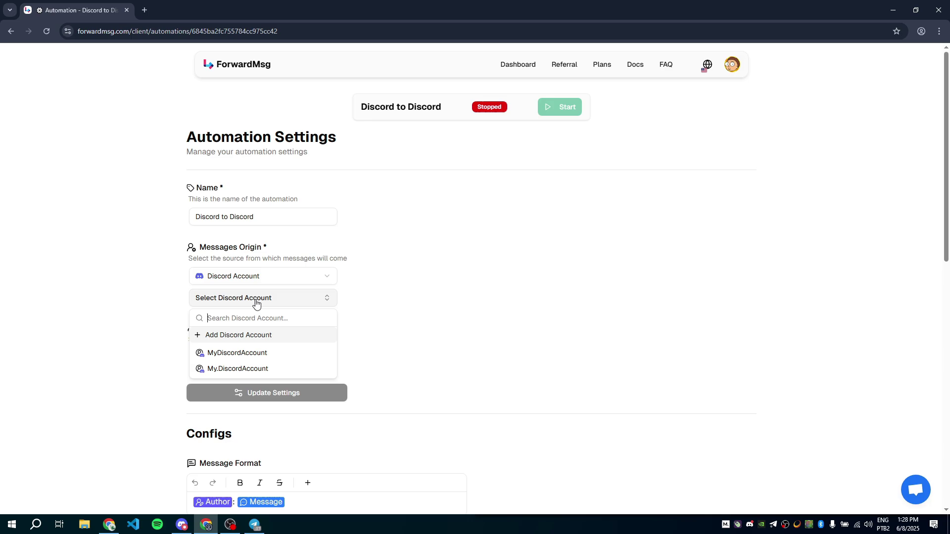
{"action": "left_click", "coordinate": [237, 337]}
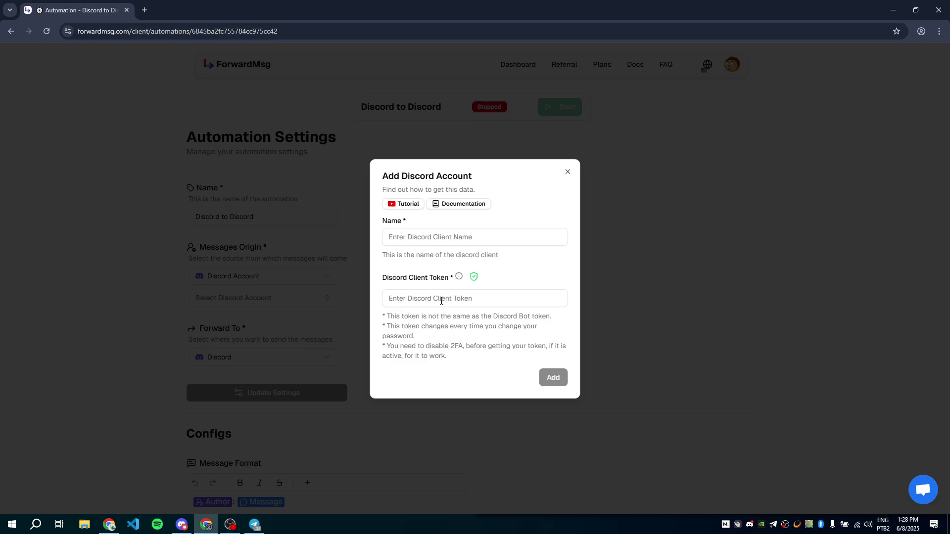
{"action": "left_click", "coordinate": [567, 172]}
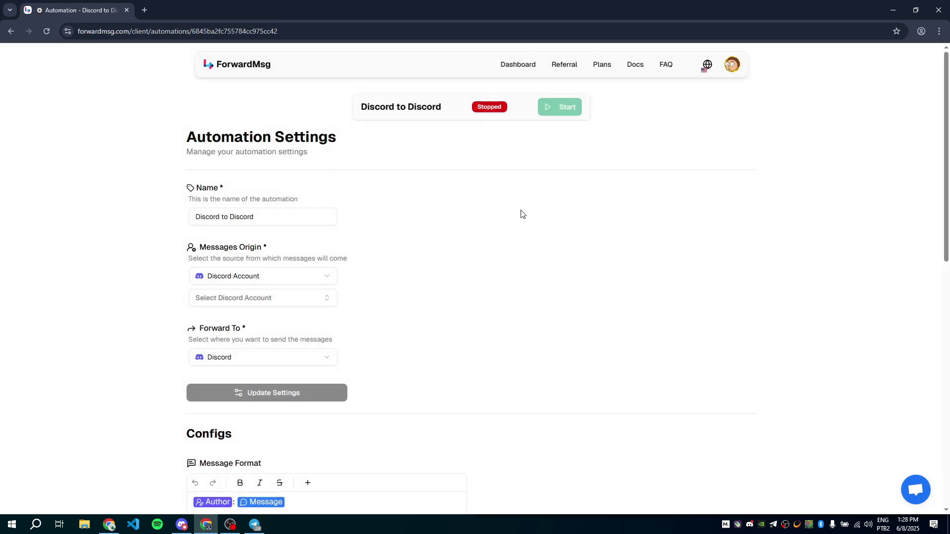
Save the automation settings with MyDiscordAccount as the messages origin account and start the automation
{"action": "left_click", "coordinate": [264, 299]}
{"action": "left_click", "coordinate": [247, 354]}
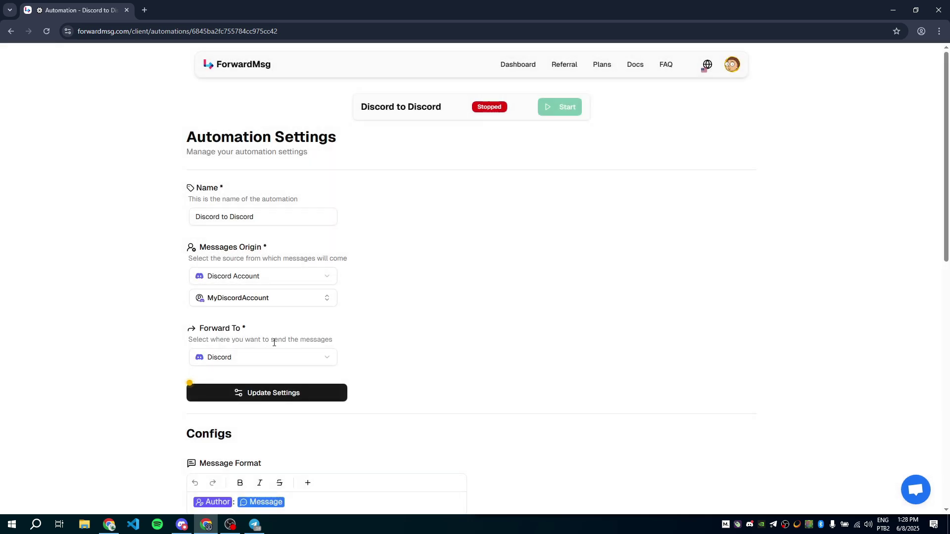
{"action": "left_click", "coordinate": [259, 395]}
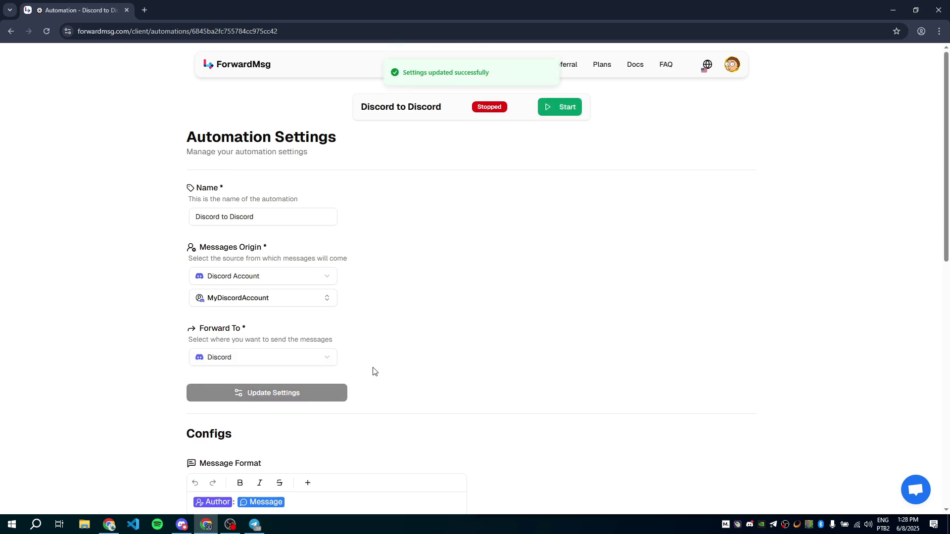
{"action": "left_click", "coordinate": [558, 112]}
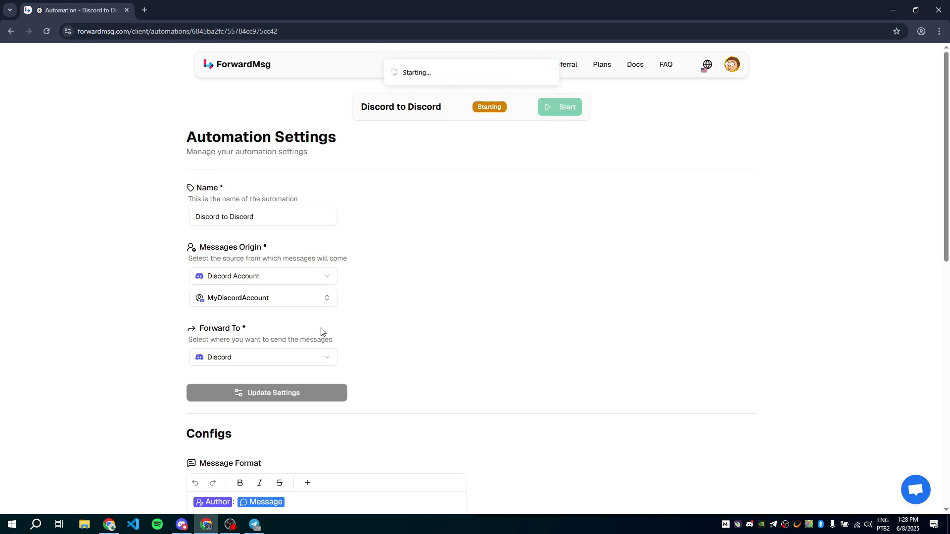
Switch to Discord to view the Betsniper server's promo-chat channel, and return to the ForwardMsg automation page
{"action": "left_click", "coordinate": [182, 524]}
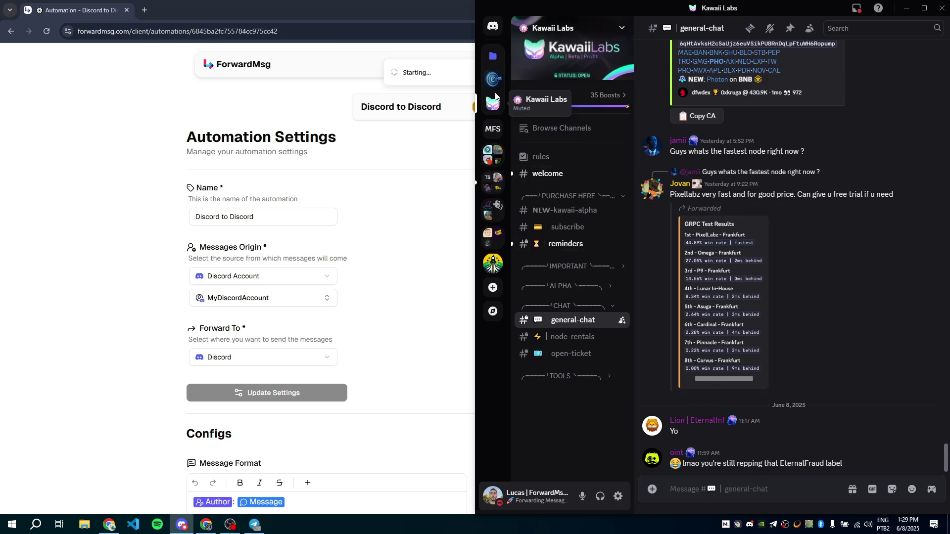
{"action": "left_click", "coordinate": [494, 80]}
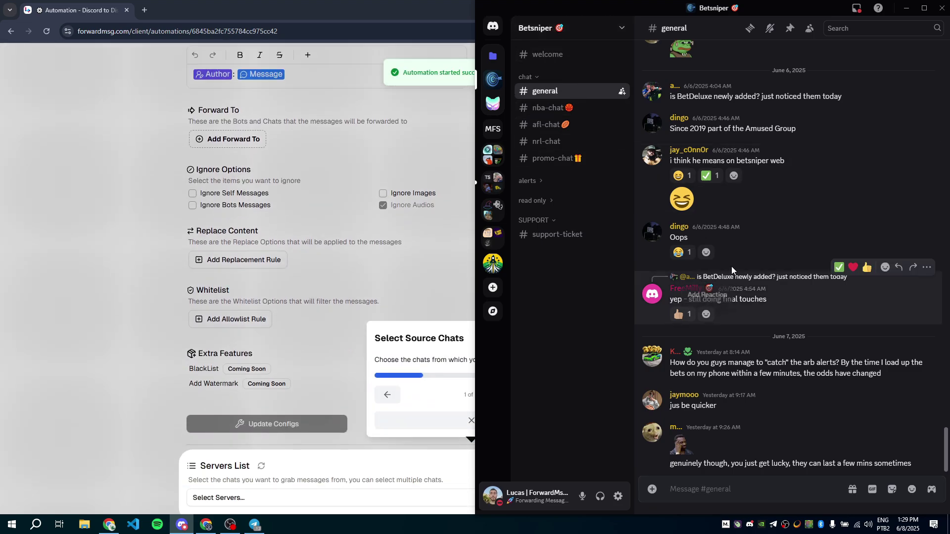
{"action": "left_click", "coordinate": [564, 158]}
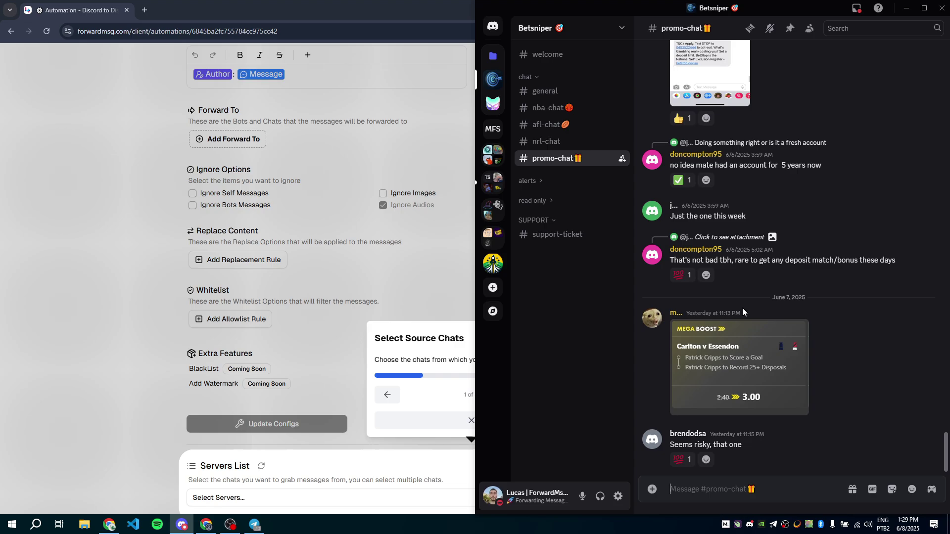
{"action": "left_click", "coordinate": [467, 272]}
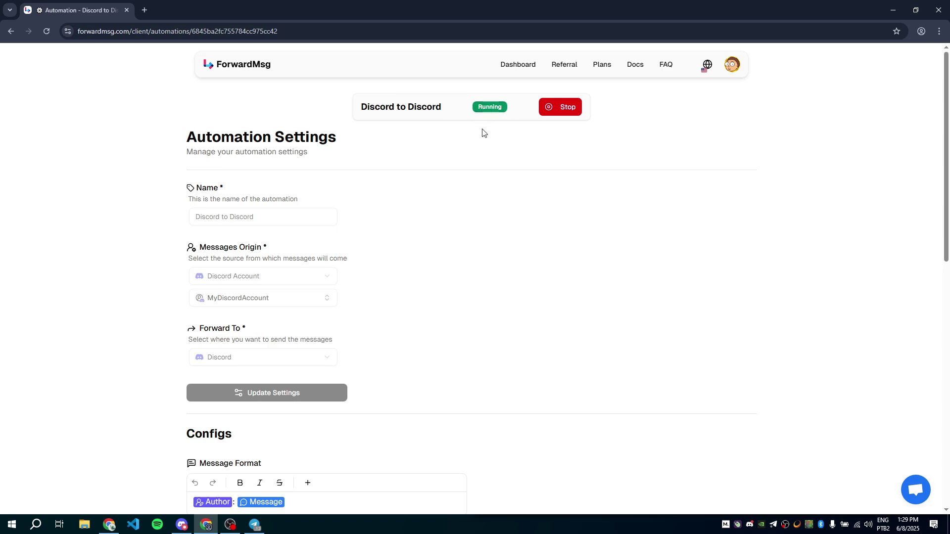
Add the Betsniper and Kawaii Labs servers to the automation's source servers list
{"action": "scroll", "coordinate": [496, 241], "scroll_direction": "down", "scroll_amount": 10}
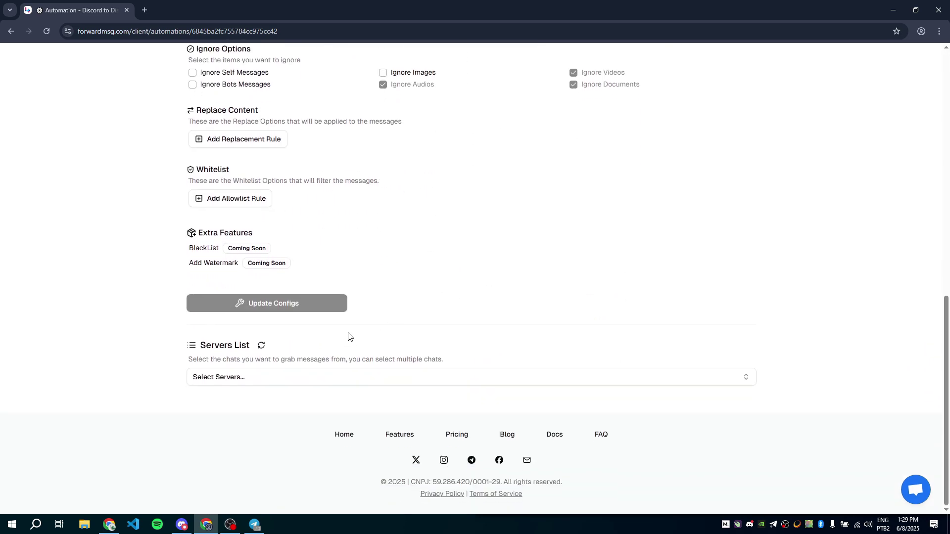
{"action": "left_click", "coordinate": [360, 378]}
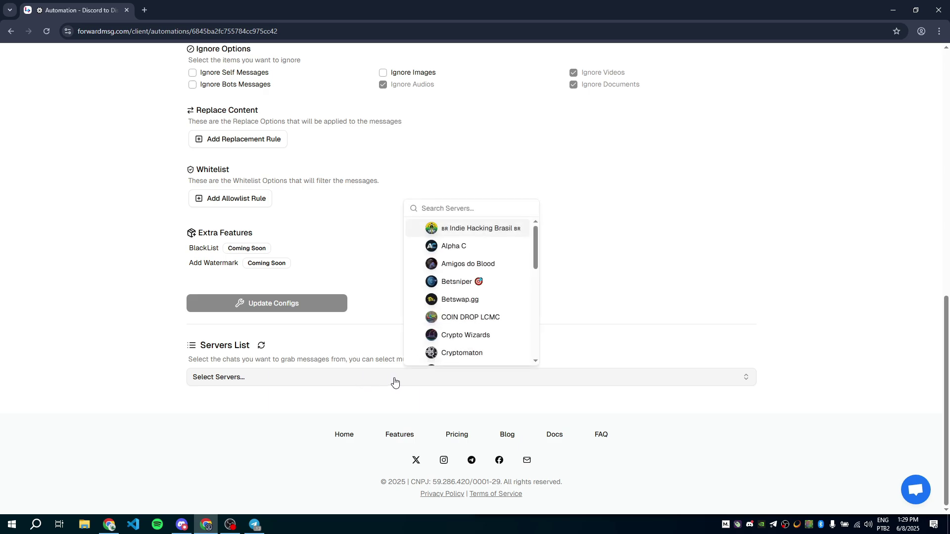
{"action": "left_click", "coordinate": [478, 288]}
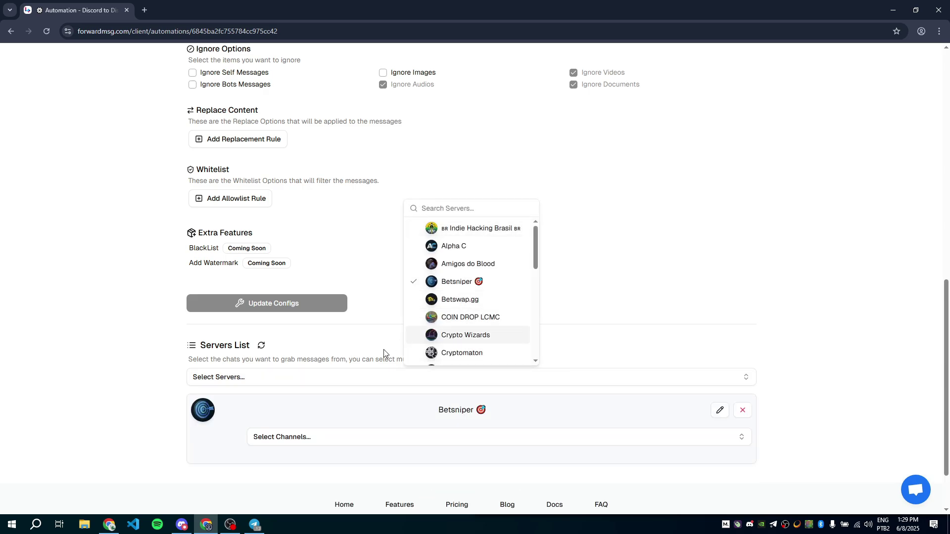
{"action": "scroll", "coordinate": [464, 296], "scroll_direction": "down", "scroll_amount": 2}
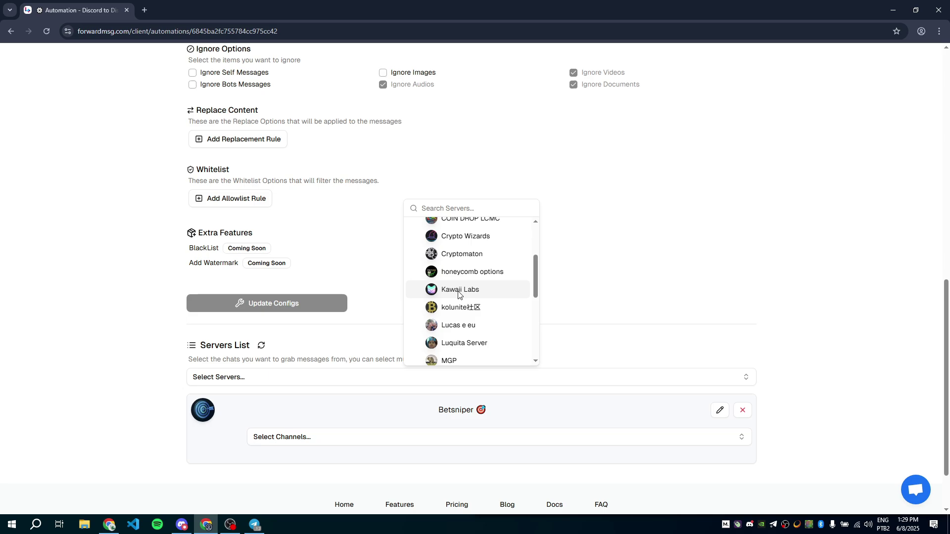
{"action": "left_click", "coordinate": [458, 294]}
{"action": "left_click", "coordinate": [399, 335]}
Add the promo-chat and general channels as message sources under the Betsniper server
{"action": "scroll", "coordinate": [406, 322], "scroll_direction": "down", "scroll_amount": 3}
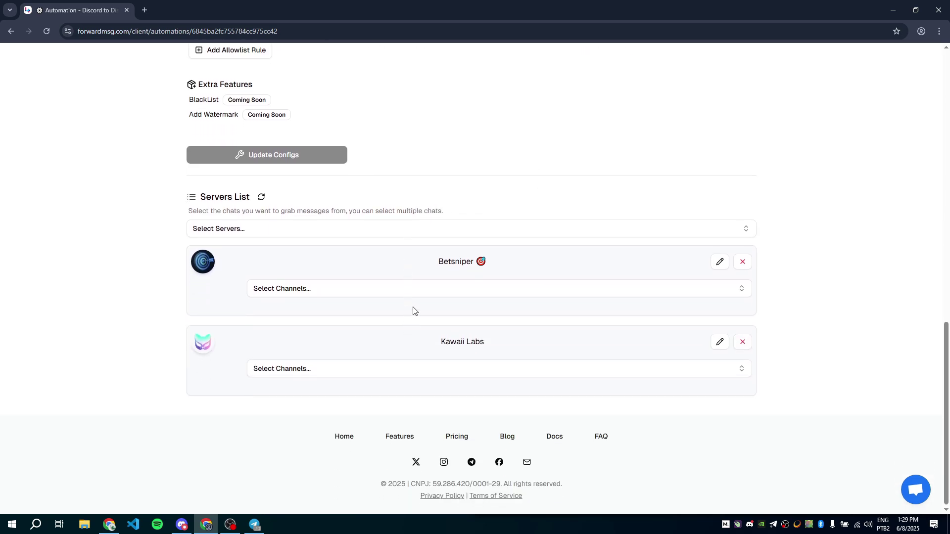
{"action": "left_click", "coordinate": [424, 297]}
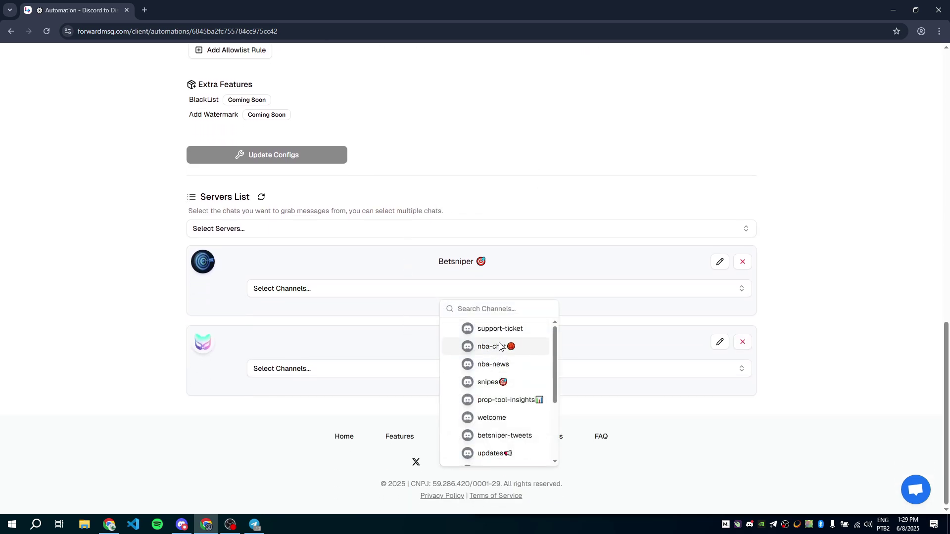
{"action": "scroll", "coordinate": [496, 396], "scroll_direction": "down", "scroll_amount": 2}
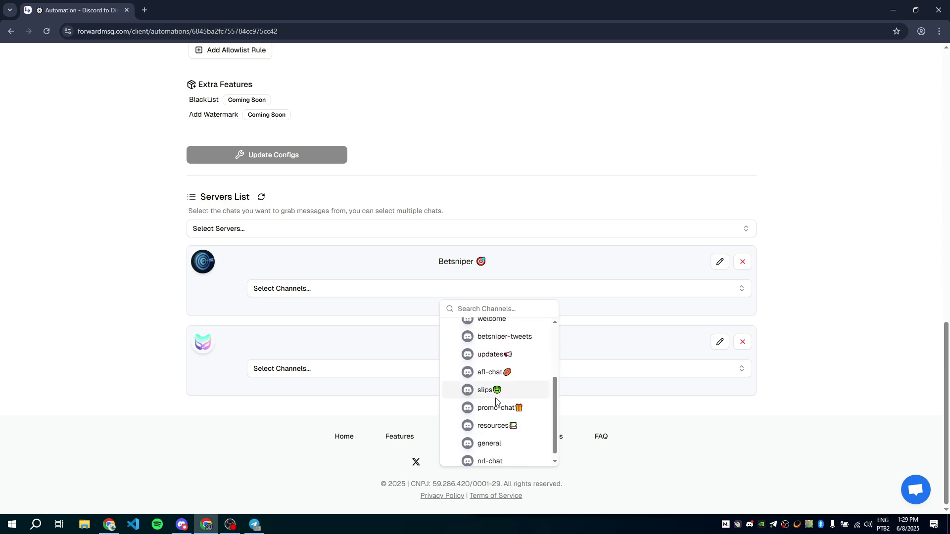
{"action": "left_click", "coordinate": [500, 412]}
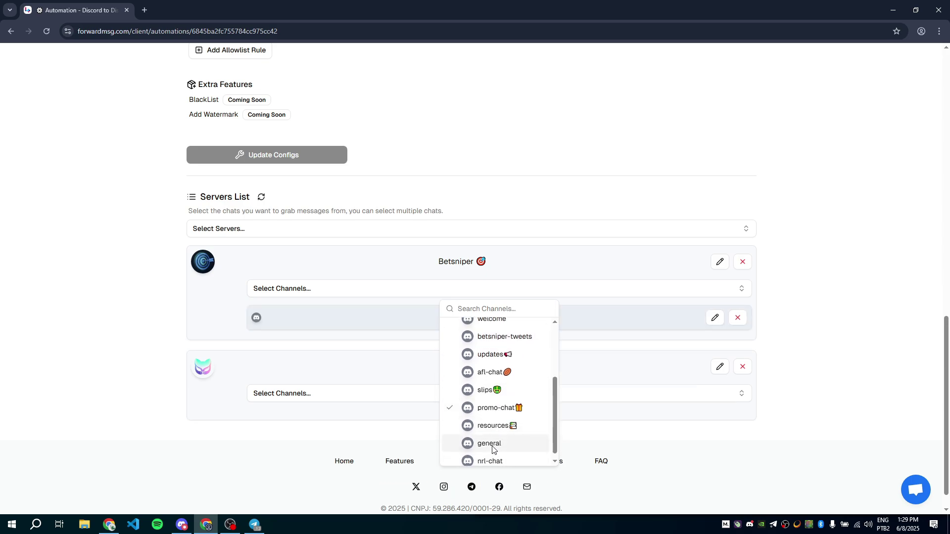
{"action": "left_click", "coordinate": [491, 448]}
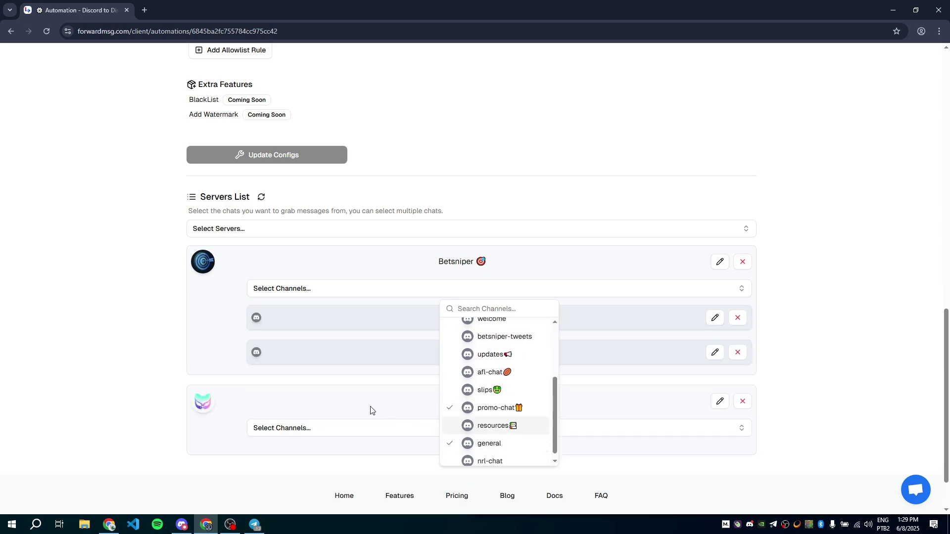
{"action": "left_click", "coordinate": [398, 405]}
Add the general-chat channel as a message source under the Kawaii Labs server
{"action": "scroll", "coordinate": [425, 391], "scroll_direction": "down", "scroll_amount": 2}
{"action": "left_click", "coordinate": [441, 372]}
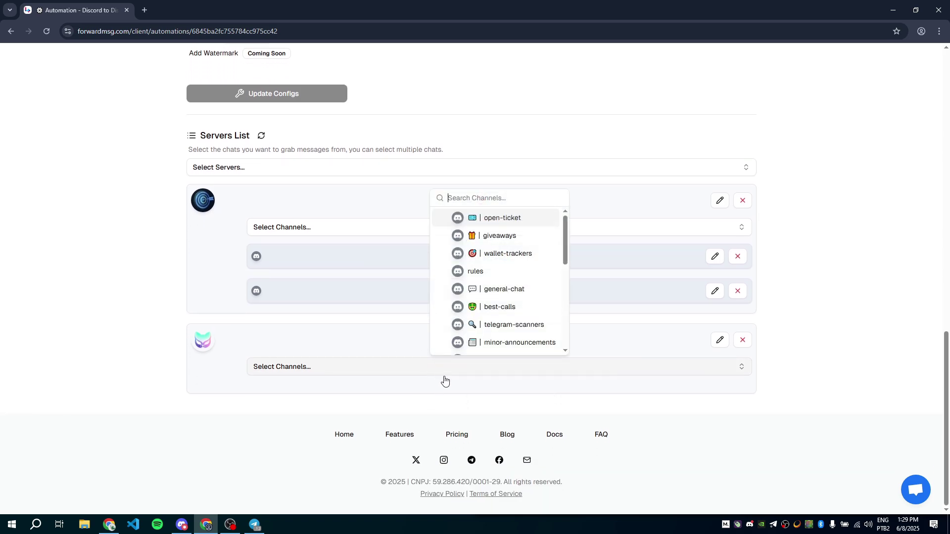
{"action": "left_click", "coordinate": [493, 294]}
{"action": "left_click", "coordinate": [390, 341]}
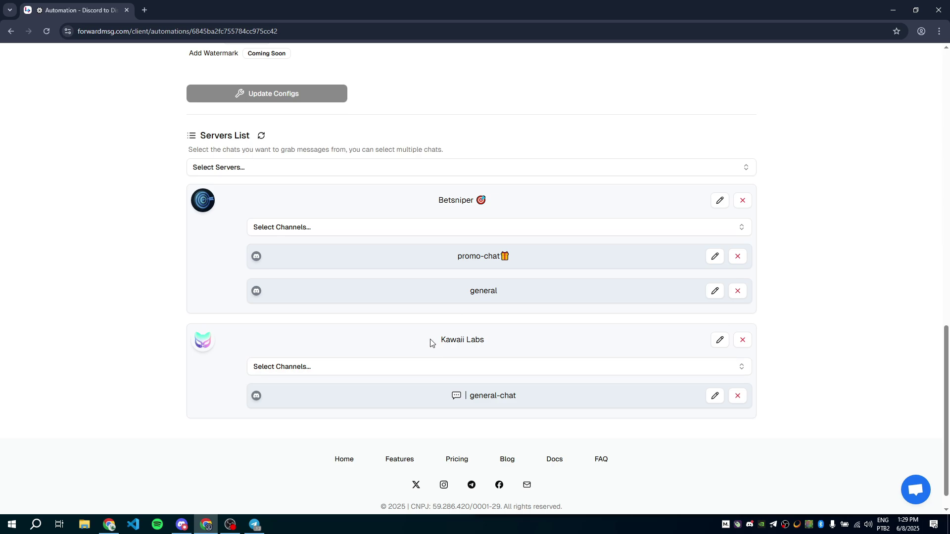
Add a forwarding destination to the automation and select MyDDBot as its Discord bot
{"action": "scroll", "coordinate": [432, 343], "scroll_direction": "up", "scroll_amount": 9}
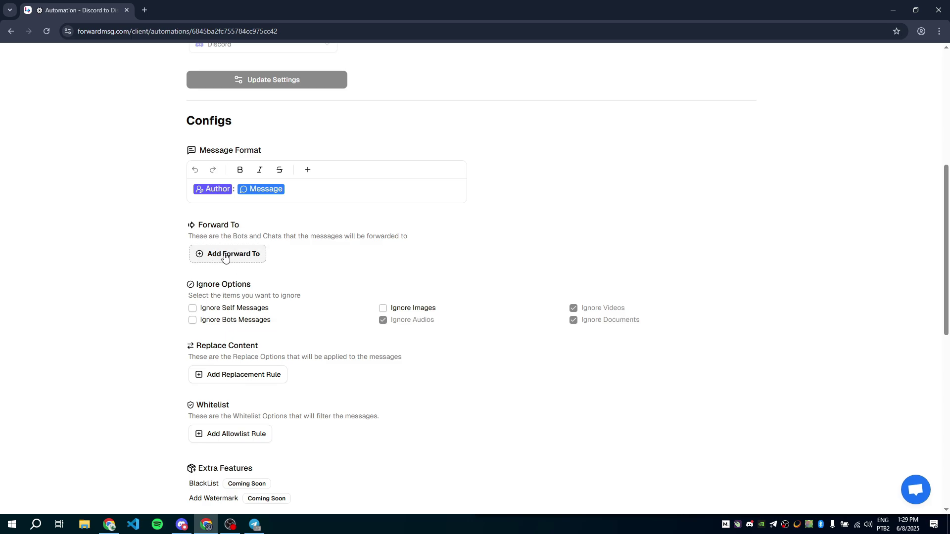
{"action": "left_click", "coordinate": [225, 255]}
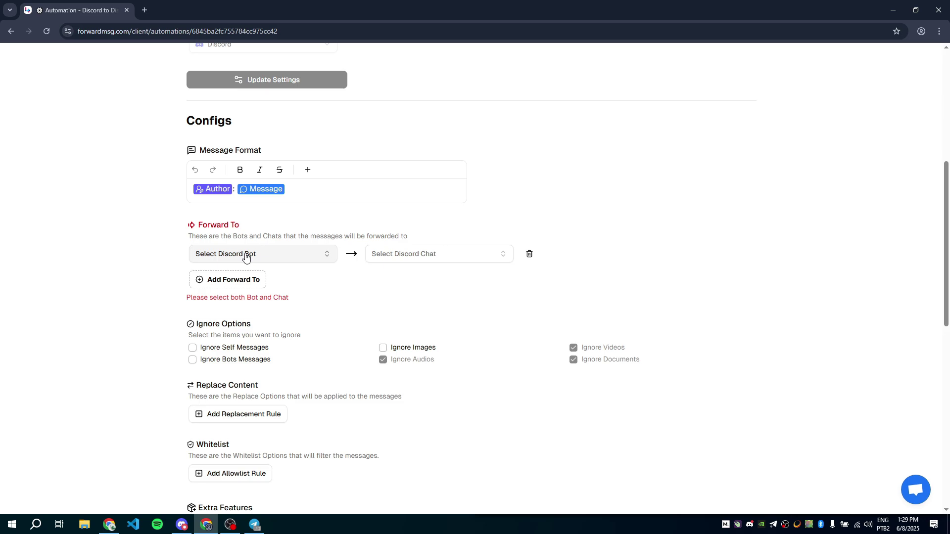
{"action": "left_click", "coordinate": [245, 256]}
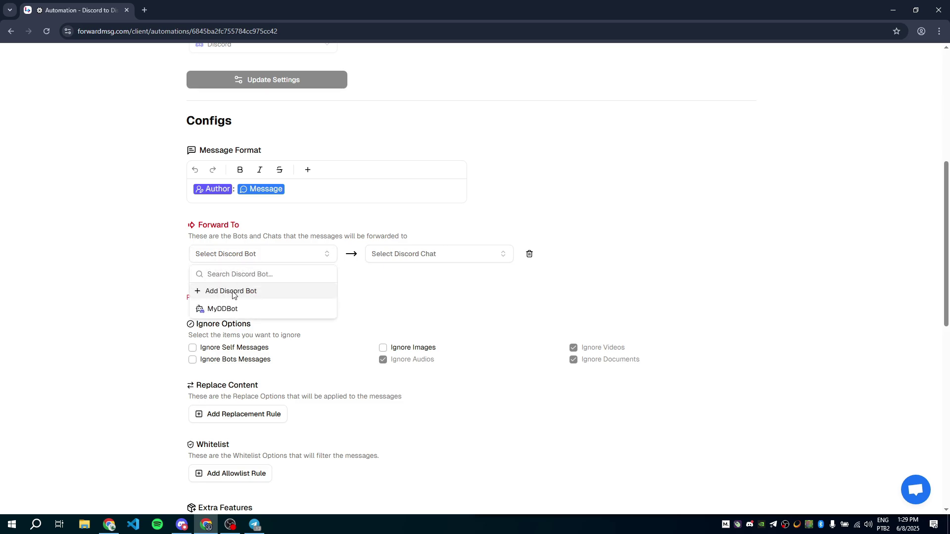
{"action": "left_click", "coordinate": [234, 292]}
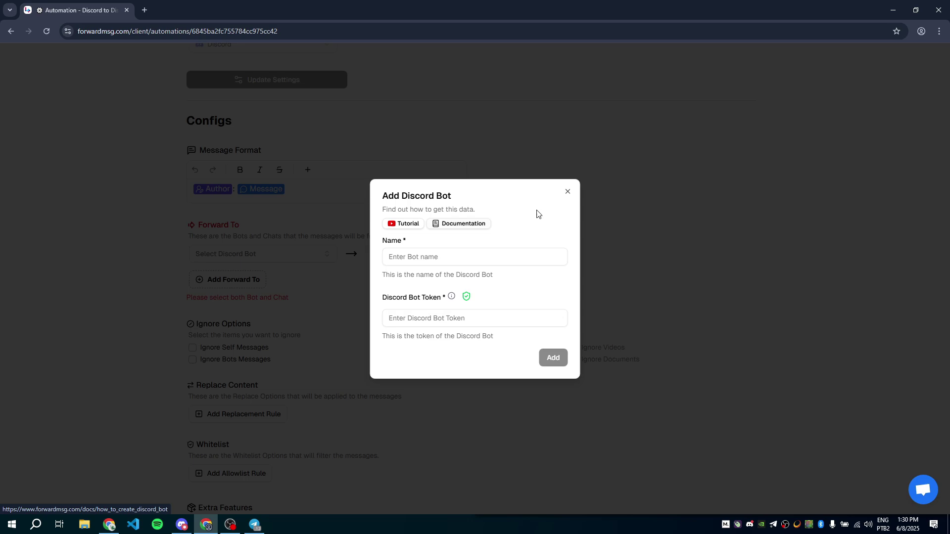
{"action": "left_click", "coordinate": [568, 192]}
{"action": "left_click", "coordinate": [269, 256]}
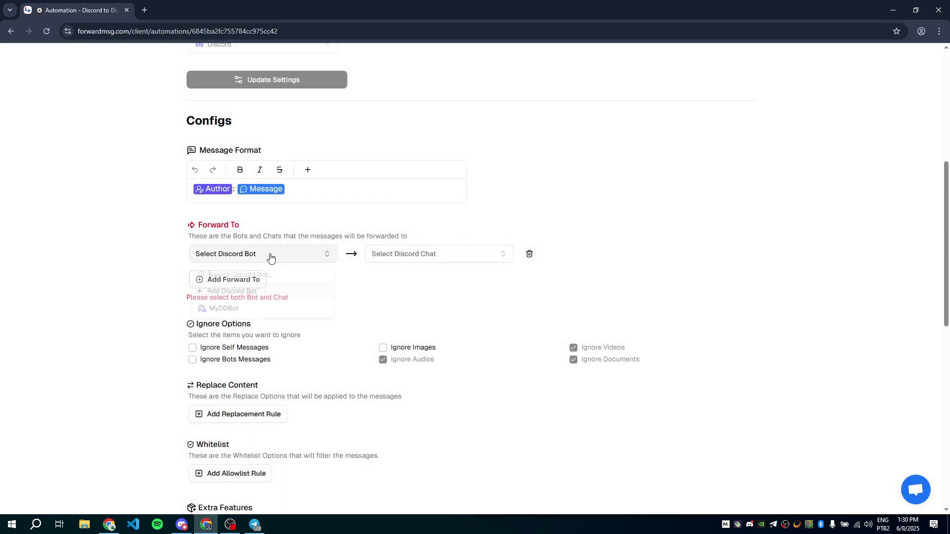
{"action": "left_click", "coordinate": [240, 310]}
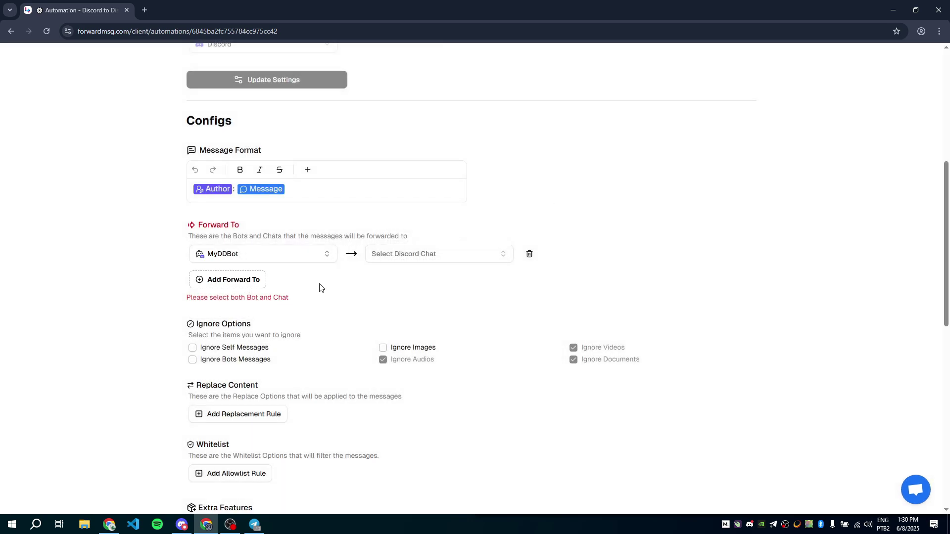
Set the new destination's Discord chat to Chat BetSnipers
{"action": "left_click", "coordinate": [411, 260]}
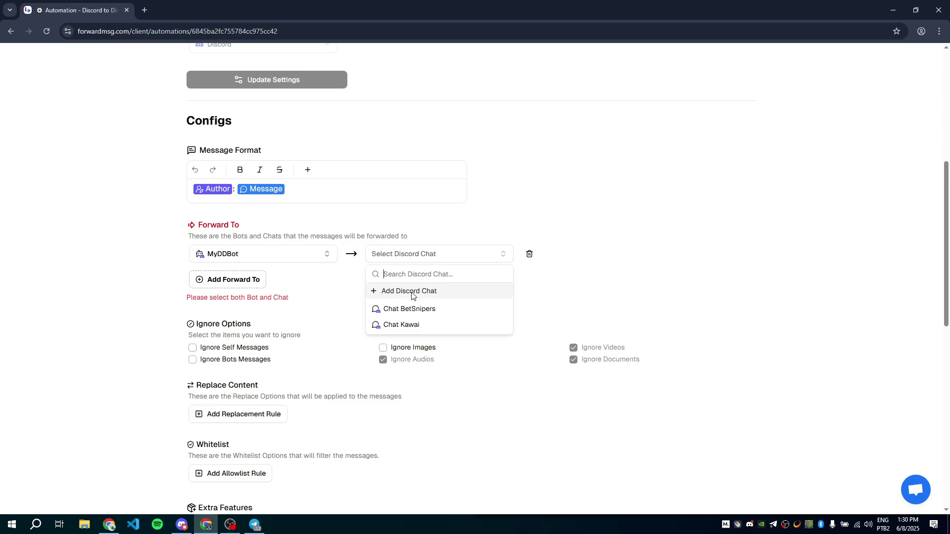
{"action": "left_click", "coordinate": [415, 292]}
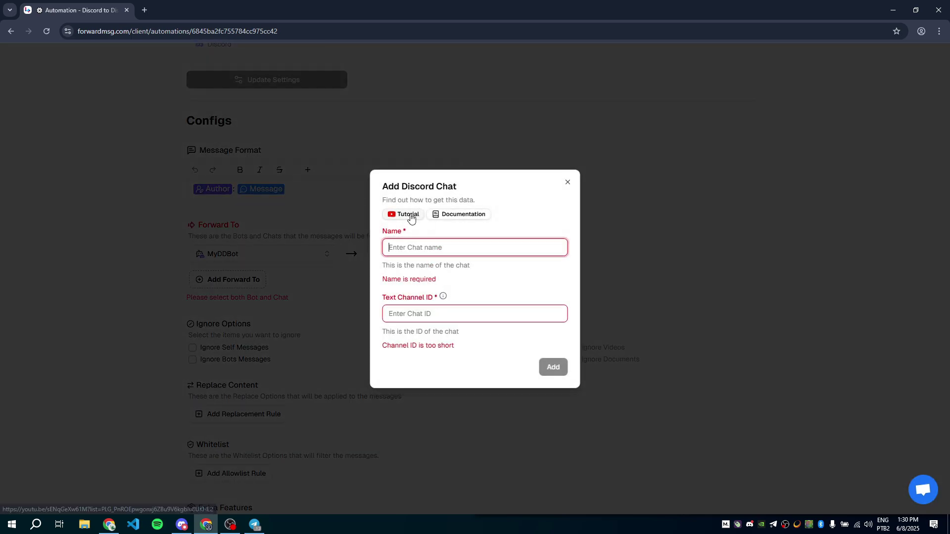
{"action": "left_click", "coordinate": [567, 182]}
{"action": "left_click", "coordinate": [435, 254]}
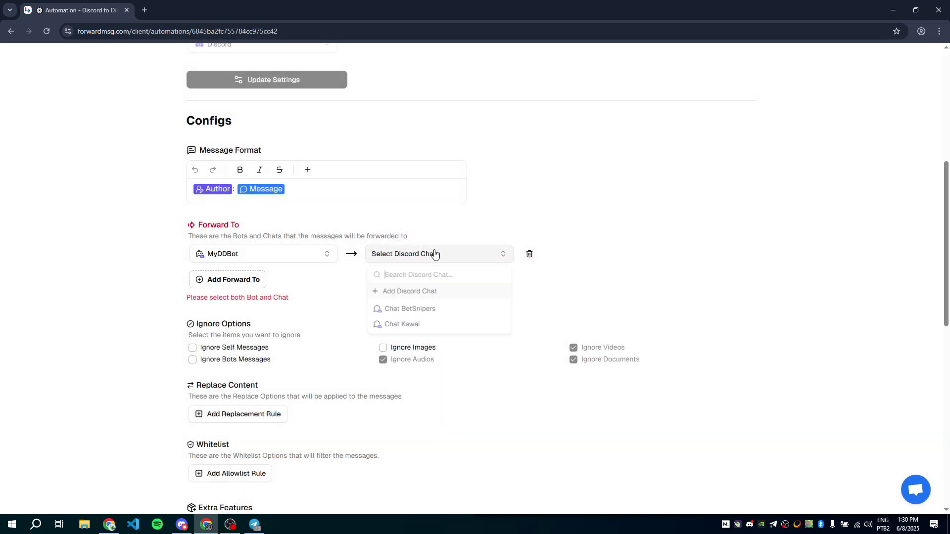
{"action": "left_click", "coordinate": [415, 312]}
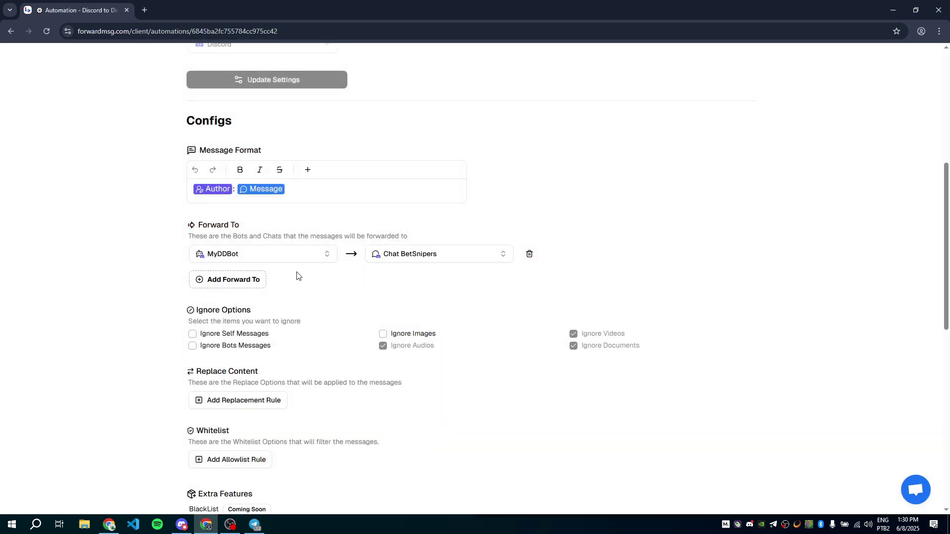
Add a second forwarding destination pairing MyDDBot with Chat Kawai, and save the updated configs
{"action": "left_click", "coordinate": [235, 280]}
{"action": "left_click", "coordinate": [250, 281]}
{"action": "left_click", "coordinate": [244, 335]}
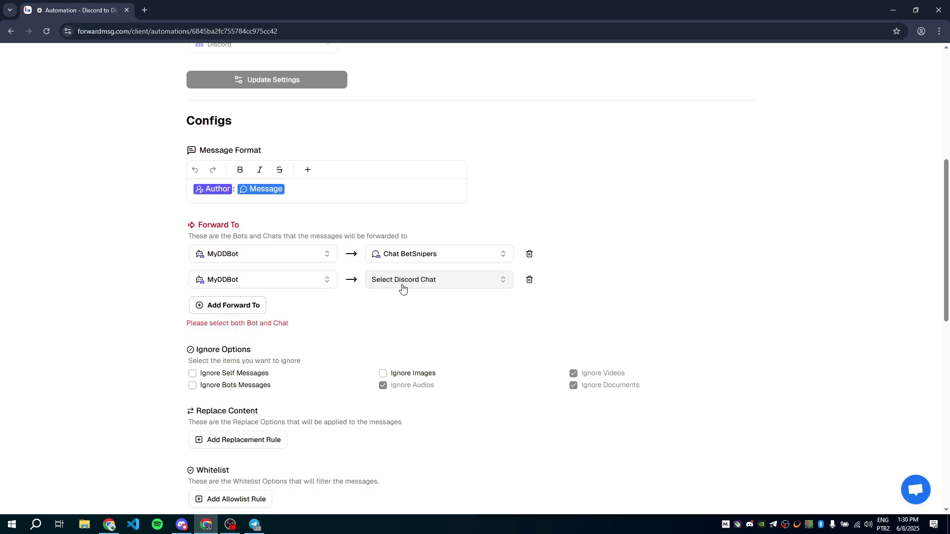
{"action": "left_click", "coordinate": [403, 286]}
{"action": "left_click", "coordinate": [416, 350]}
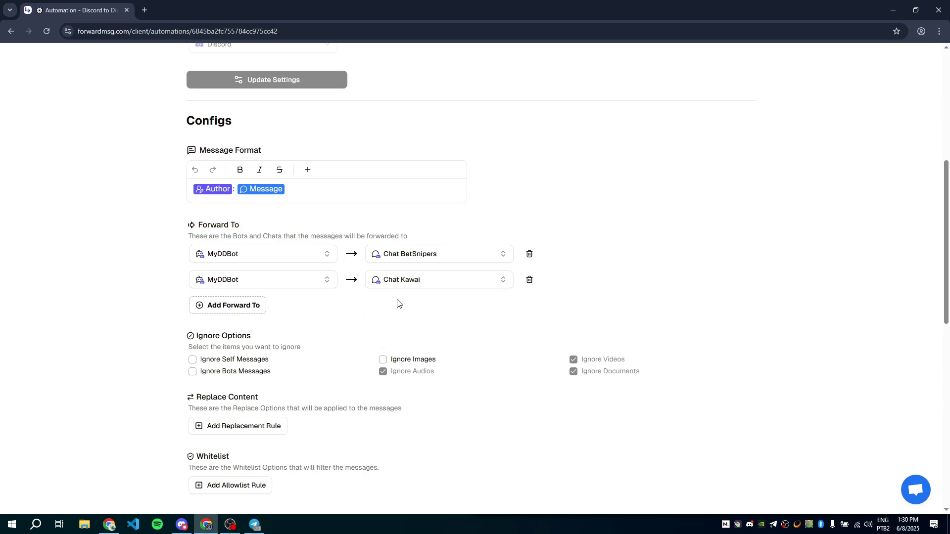
{"action": "scroll", "coordinate": [369, 325], "scroll_direction": "down", "scroll_amount": 4}
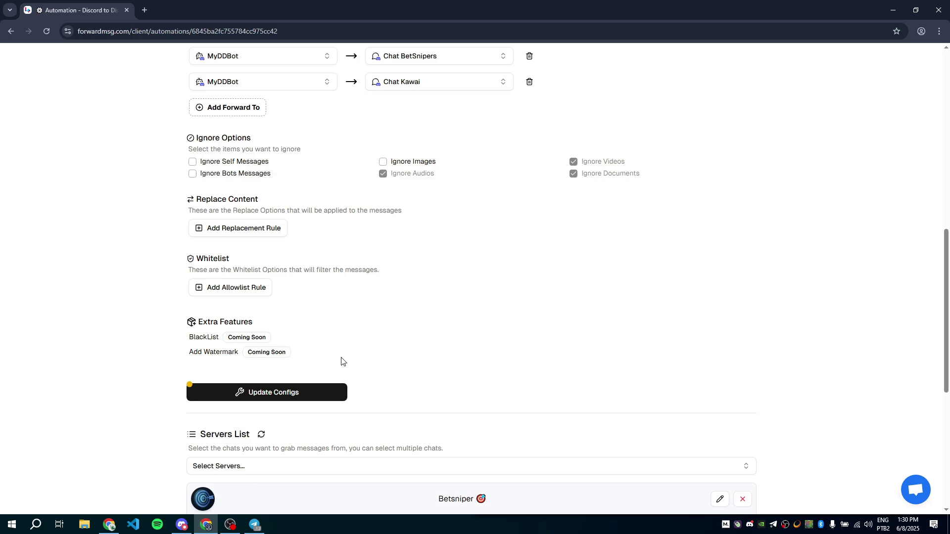
{"action": "left_click", "coordinate": [291, 393]}
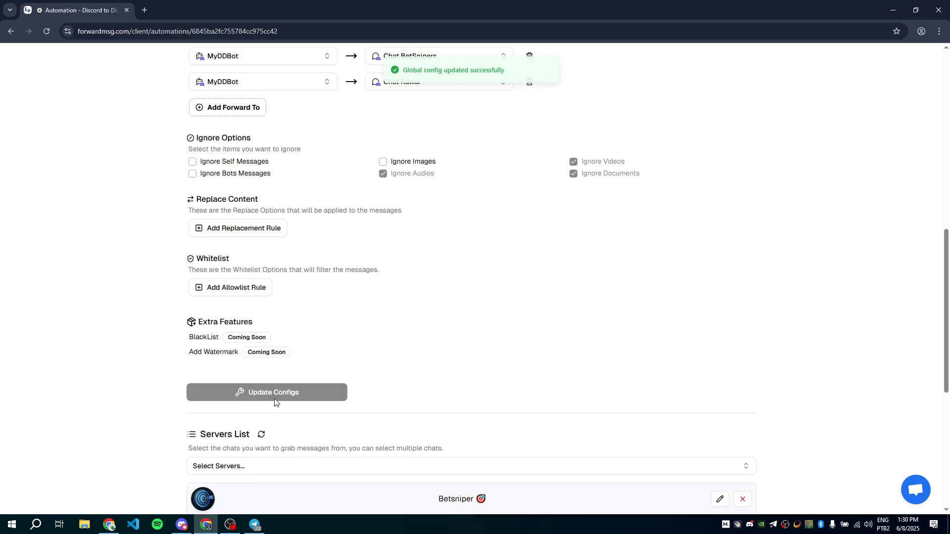
Switch to Discord and send "Hello guys" in the Betsniper server's promo-chat channel
{"action": "mouse_move", "coordinate": [182, 523]}
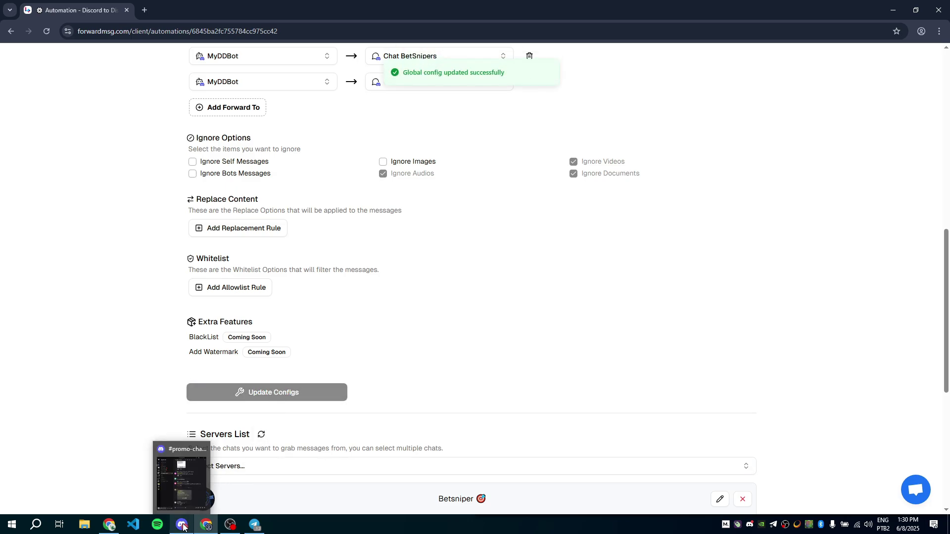
{"action": "left_click", "coordinate": [201, 509]}
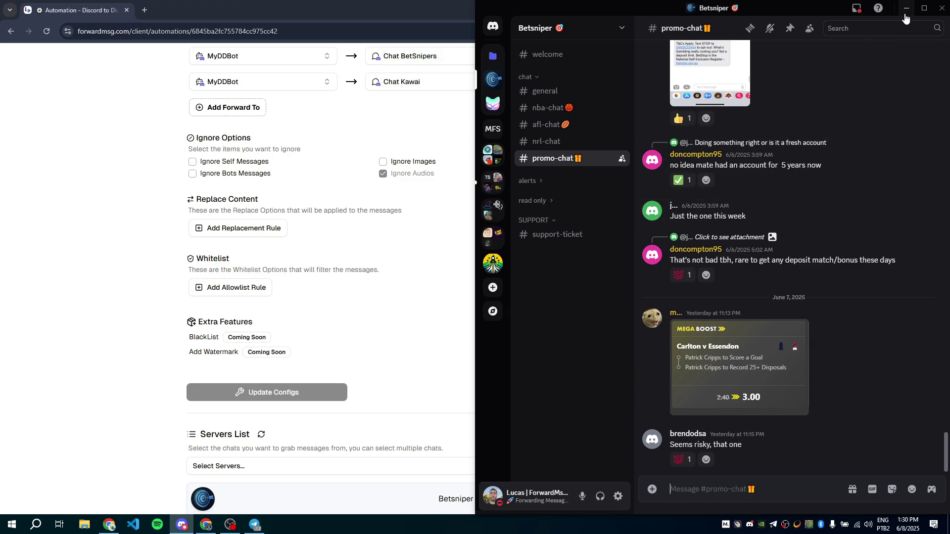
{"action": "left_click", "coordinate": [924, 8]}
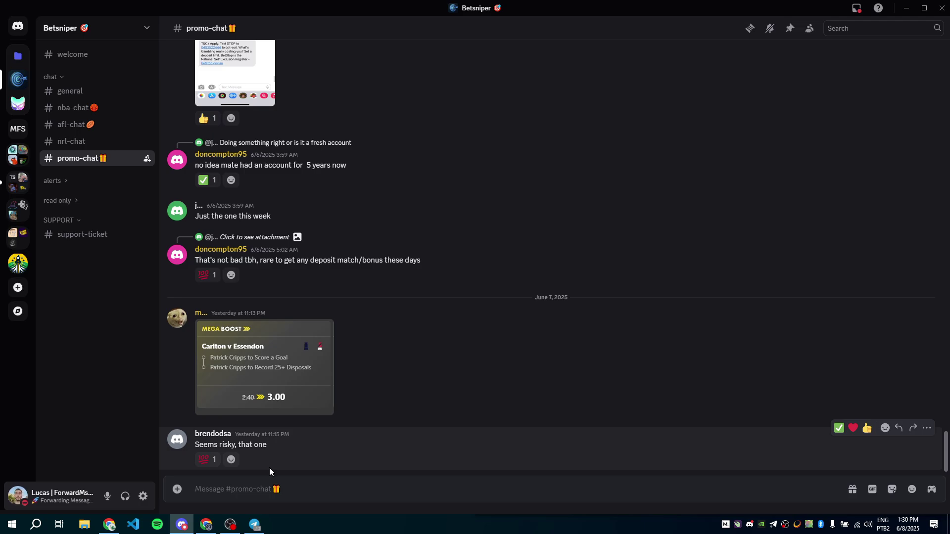
{"action": "type", "text": "Hello guys"}
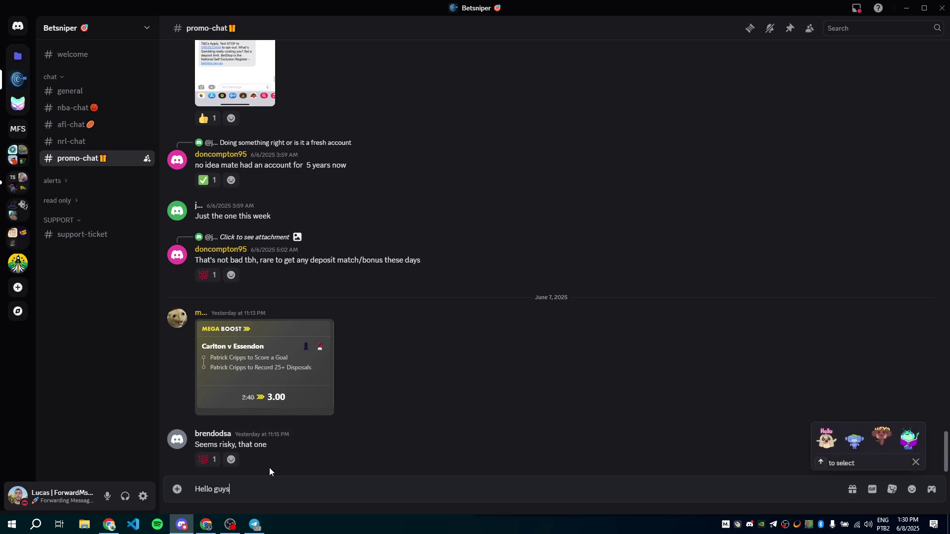
{"action": "key", "text": "Return"}
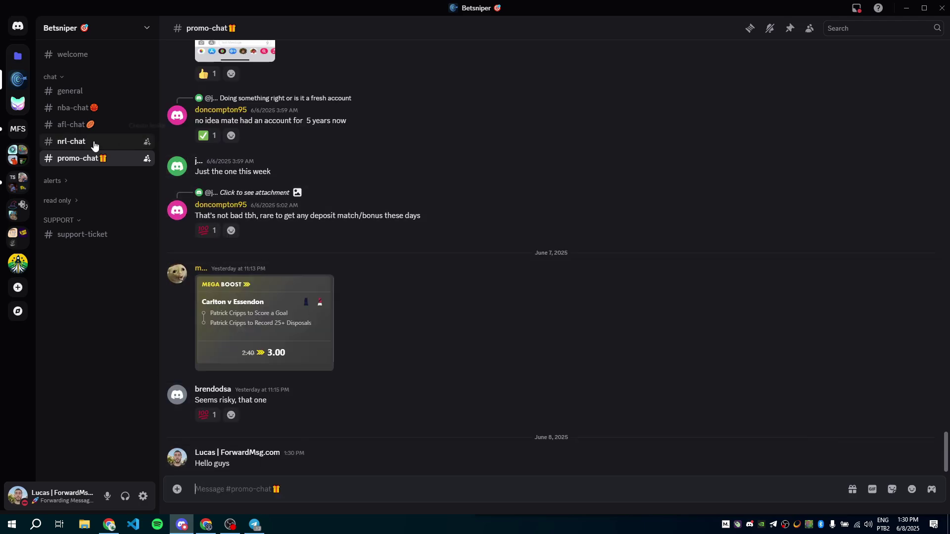
Check the bet-snipers and kawai channels of My Forward Server for the forwarded "Hello guys" message
{"action": "left_click", "coordinate": [18, 129]}
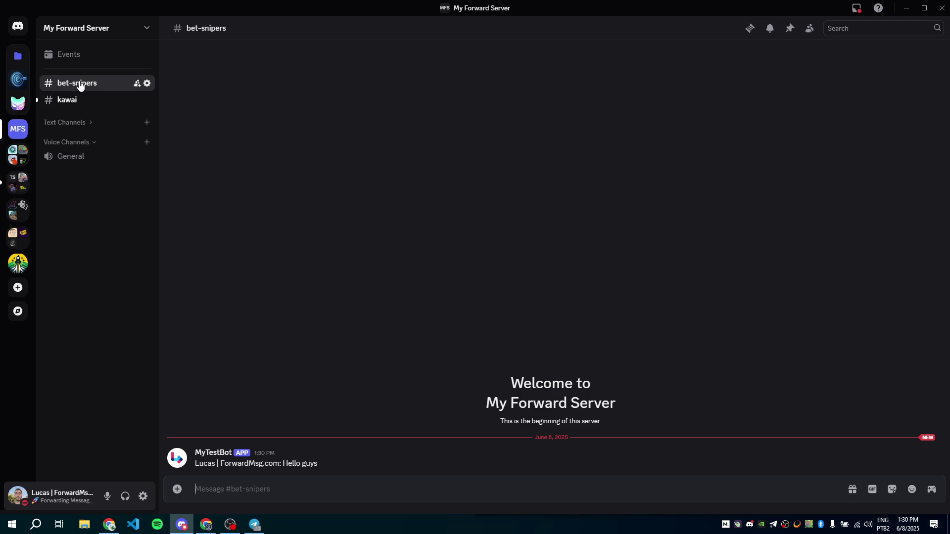
{"action": "left_click_drag", "start_coordinate": [198, 469], "coordinate": [289, 464]}
{"action": "left_click", "coordinate": [286, 464]}
{"action": "left_click", "coordinate": [98, 102]}
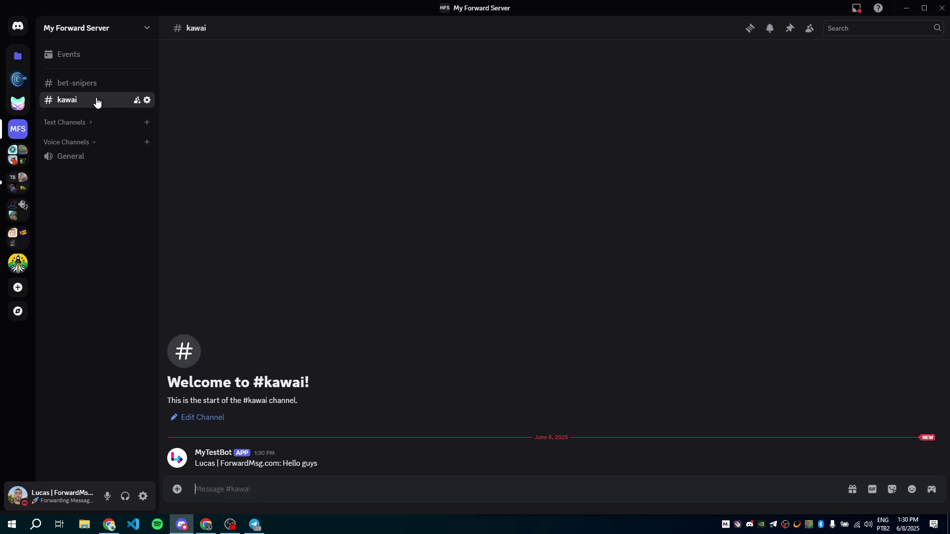
{"action": "left_click", "coordinate": [290, 468]}
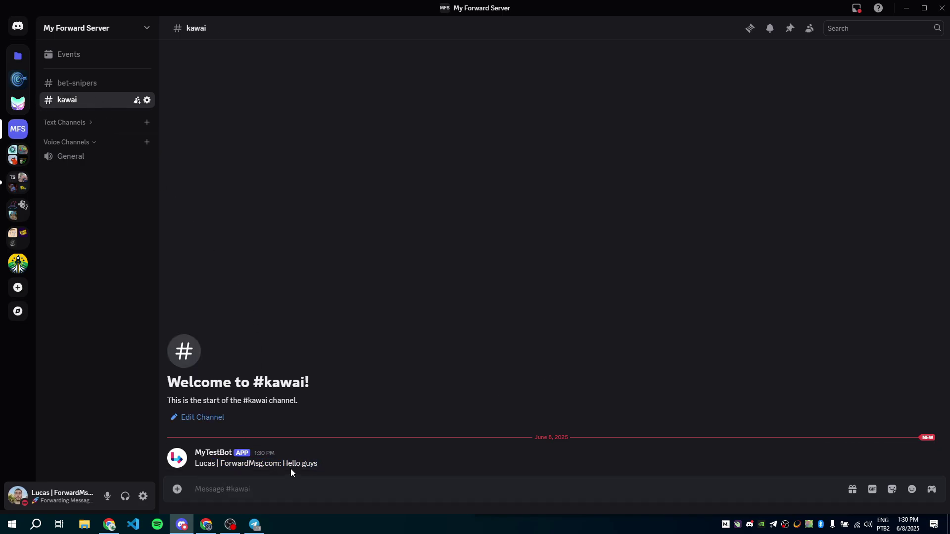
Send "Good morning" in the Kawaii Labs server's general-chat channel
{"action": "left_click", "coordinate": [23, 102]}
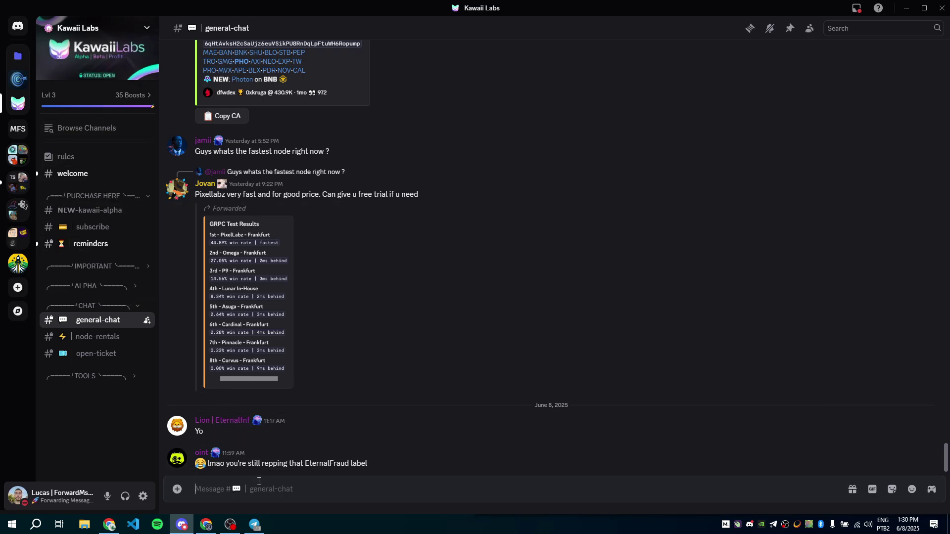
{"action": "type", "text": "Good morning"}
{"action": "key", "text": "Return"}
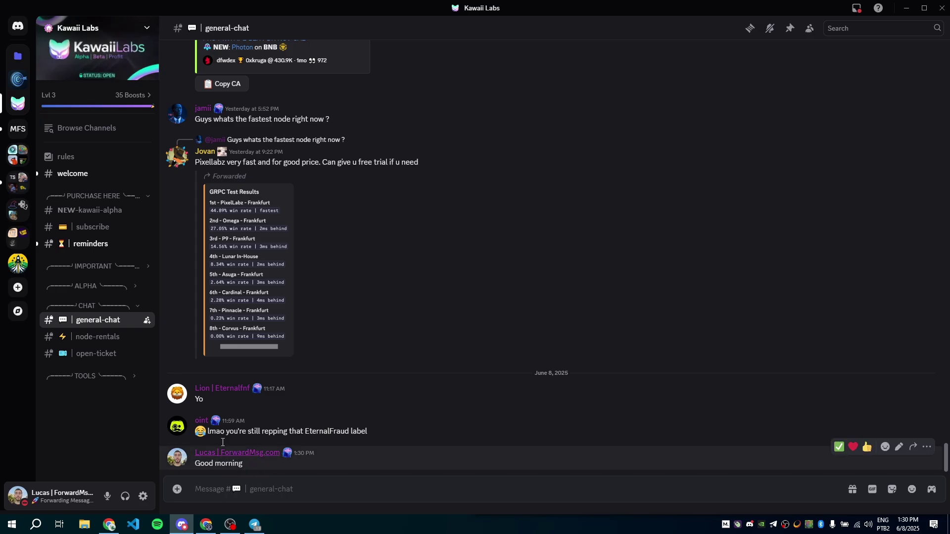
Check My Forward Server's kawai and bet-snipers channels for the forwarded "Good morning" message, and highlight its author prefix
{"action": "left_click", "coordinate": [18, 131]}
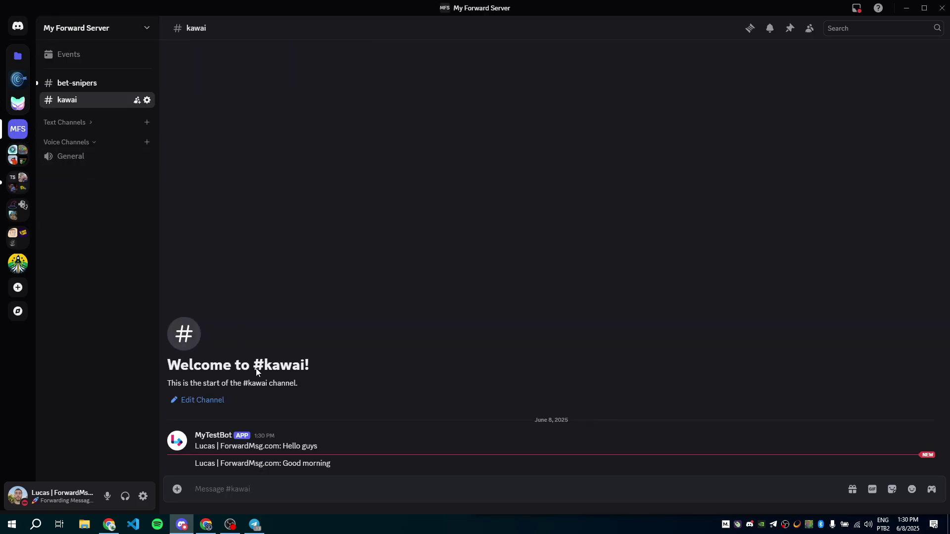
{"action": "mouse_move", "coordinate": [283, 464]}
{"action": "left_mouse_down"}
{"action": "mouse_move", "coordinate": [330, 464]}
{"action": "mouse_move", "coordinate": [283, 464]}
{"action": "left_mouse_up"}
{"action": "left_click", "coordinate": [79, 83]}
{"action": "left_click", "coordinate": [267, 465]}
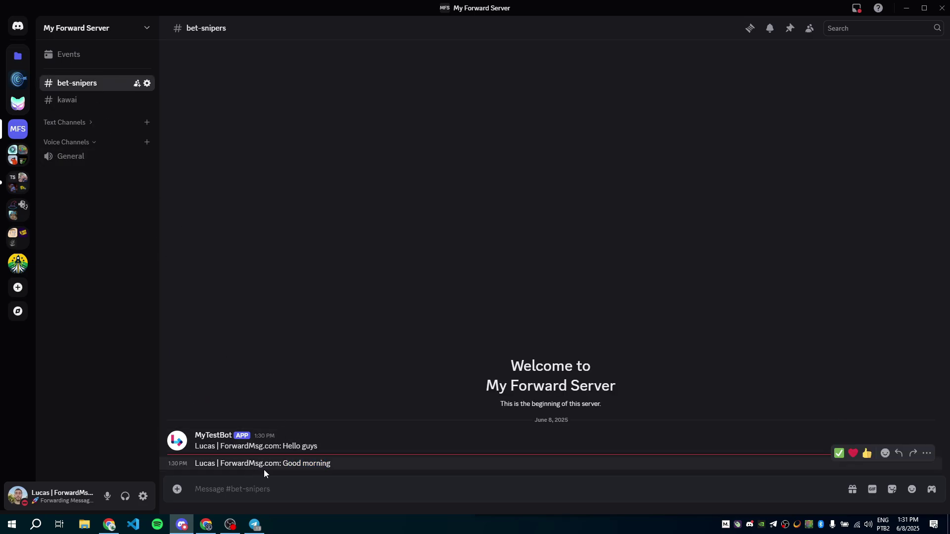
{"action": "left_click_drag", "start_coordinate": [196, 464], "coordinate": [278, 464]}
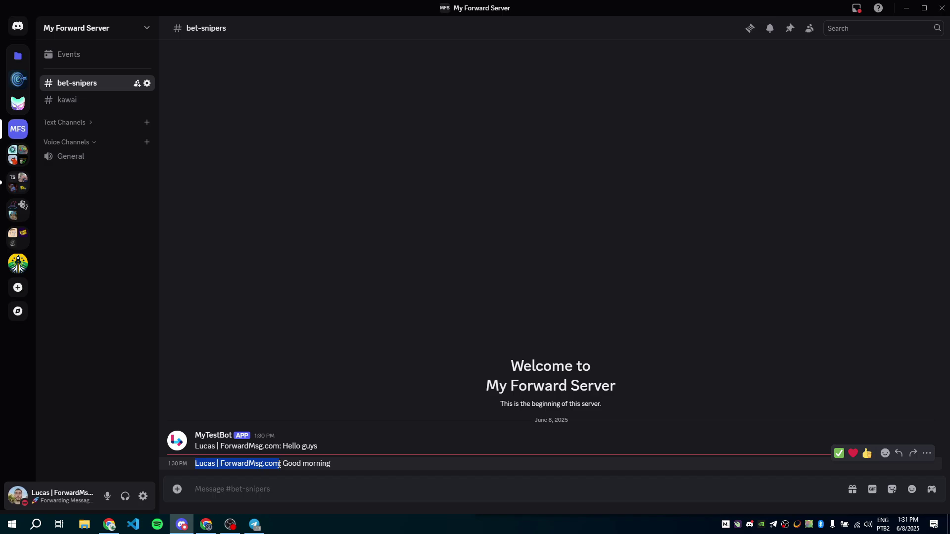
Return to the ForwardMsg page, remove the Author tag and colon from the message format, leaving only Message, and save the configs
{"action": "left_click", "coordinate": [249, 485]}
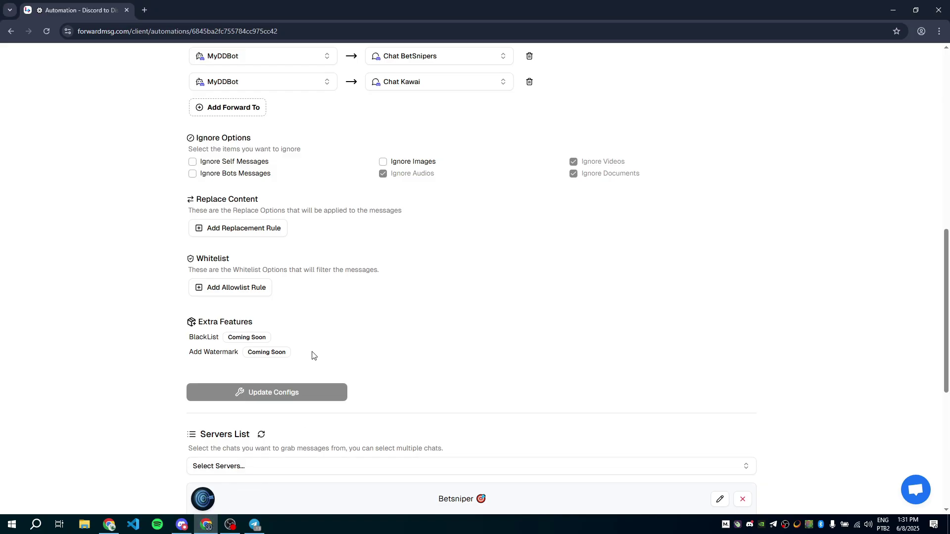
{"action": "scroll", "coordinate": [312, 355], "scroll_direction": "up", "scroll_amount": 6}
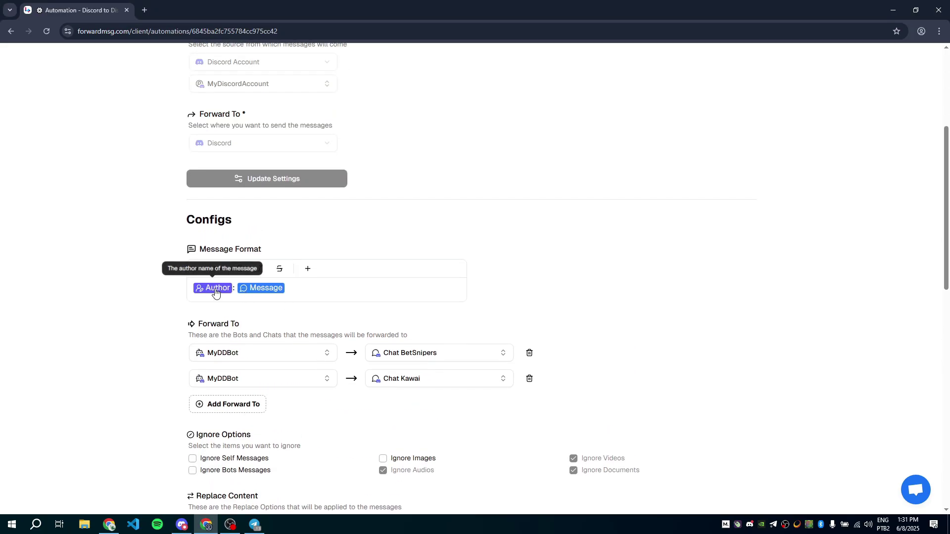
{"action": "key", "text": "BackSpace"}
{"action": "key", "text": "BackSpace"}
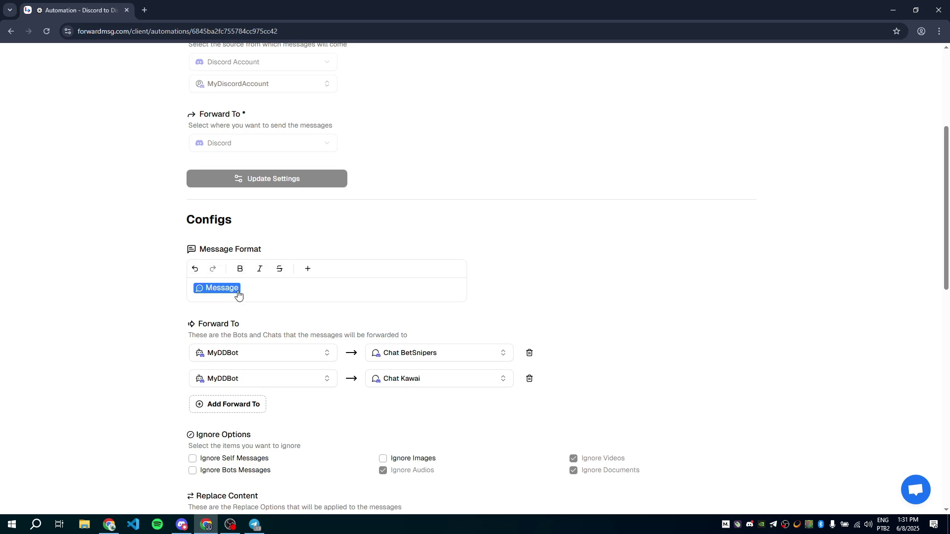
{"action": "scroll", "coordinate": [256, 292], "scroll_direction": "down", "scroll_amount": 6}
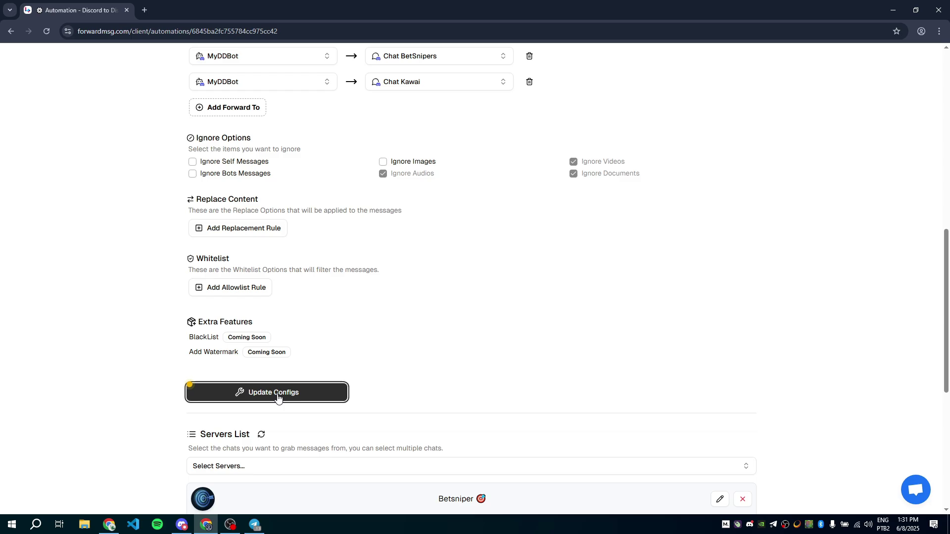
{"action": "left_click", "coordinate": [270, 388]}
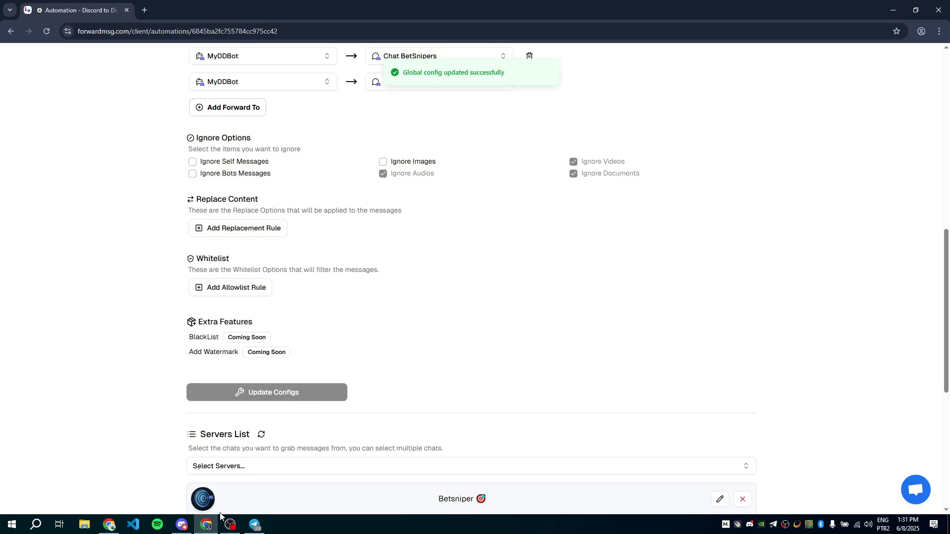
Switch to Discord and copy the GRPC Test Results image from the Kawaii Labs server's general-chat channel
{"action": "left_click", "coordinate": [182, 525]}
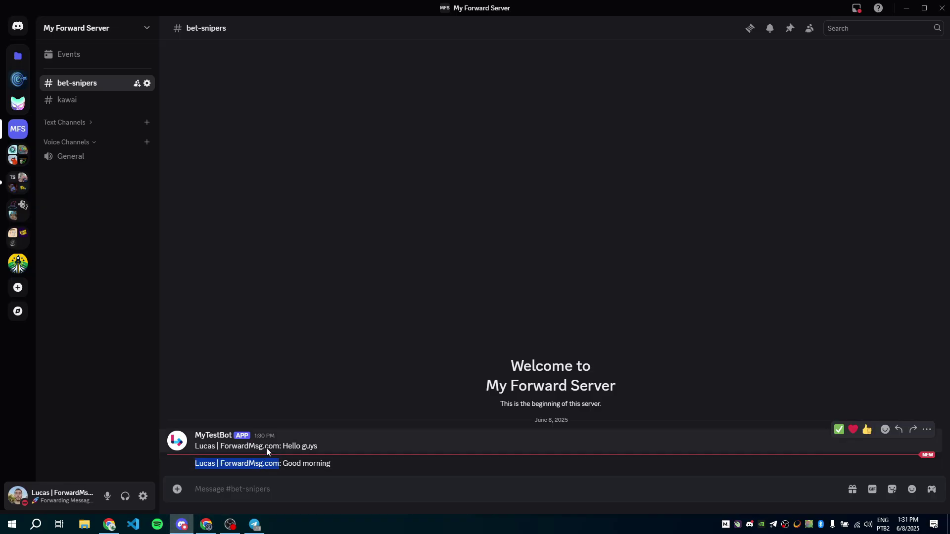
{"action": "left_click", "coordinate": [17, 103]}
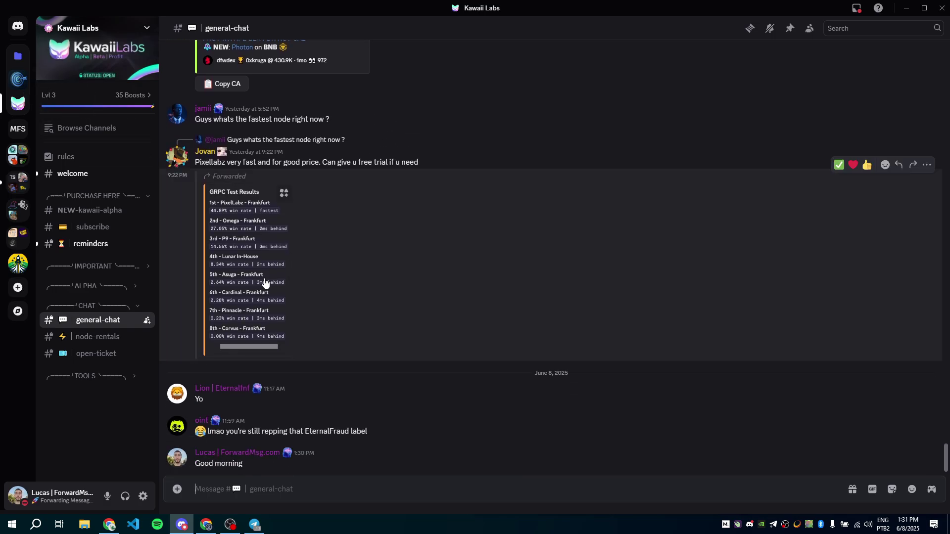
{"action": "left_click", "coordinate": [264, 279]}
{"action": "right_click", "coordinate": [429, 269]}
{"action": "left_click", "coordinate": [458, 286]}
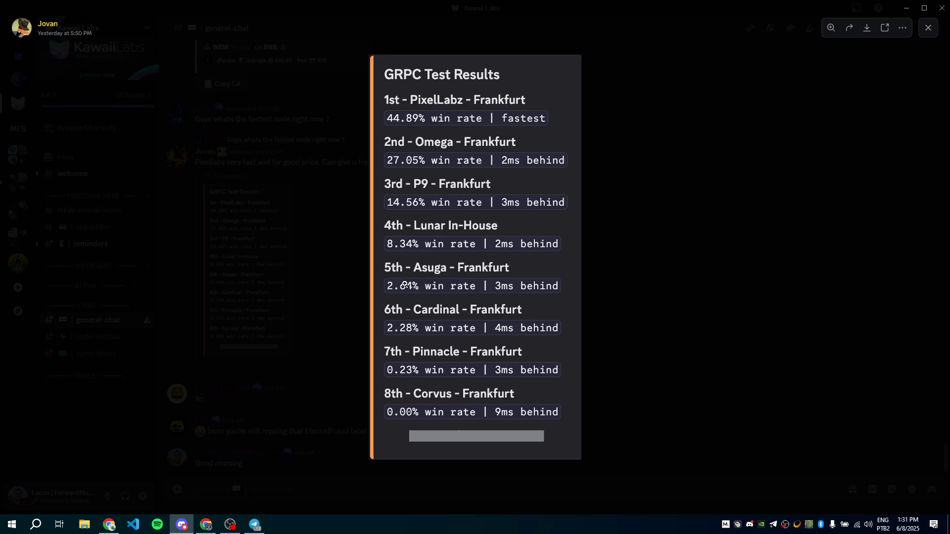
{"action": "left_click", "coordinate": [308, 321]}
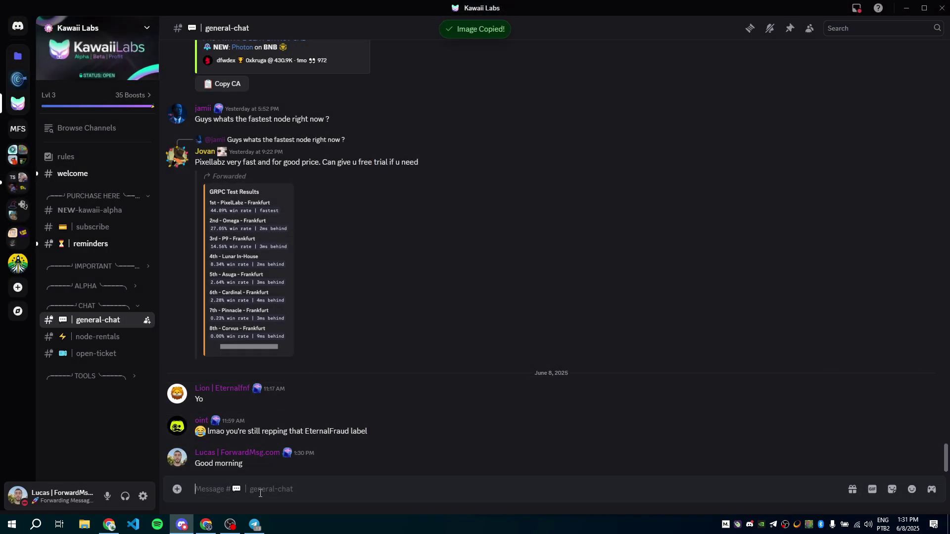
Send the copied image in Kawaii Labs' general-chat with the text "good bets"
{"action": "key", "text": "ctrl+v"}
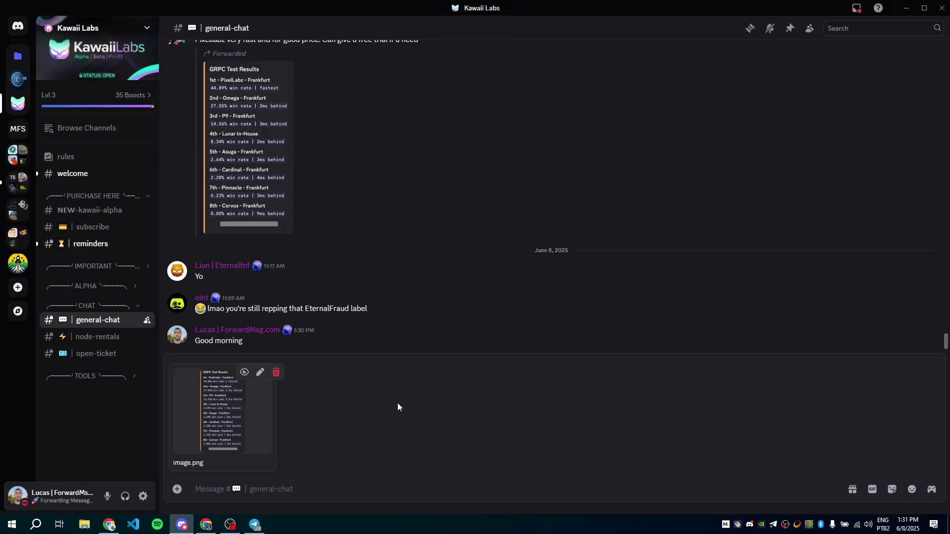
{"action": "type", "text": "good bets"}
{"action": "key", "text": "Return"}
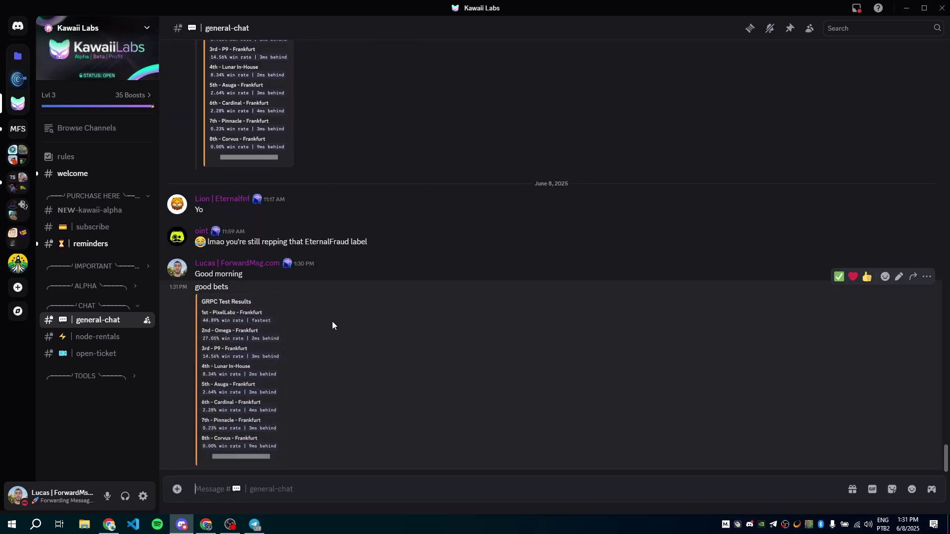
Check My Forward Server's bet-snipers and kawai channels for the forwarded "good bets" message and its image
{"action": "left_click", "coordinate": [18, 129]}
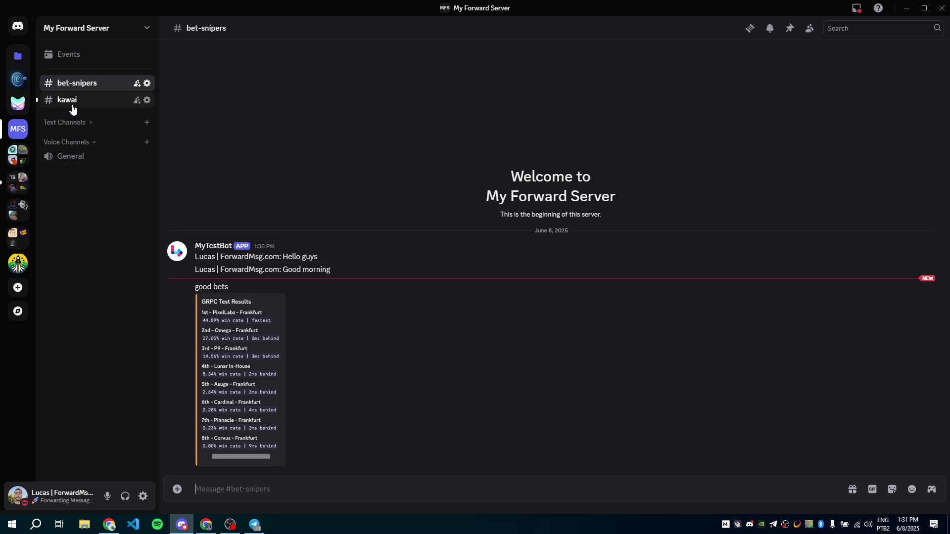
{"action": "left_click", "coordinate": [68, 101]}
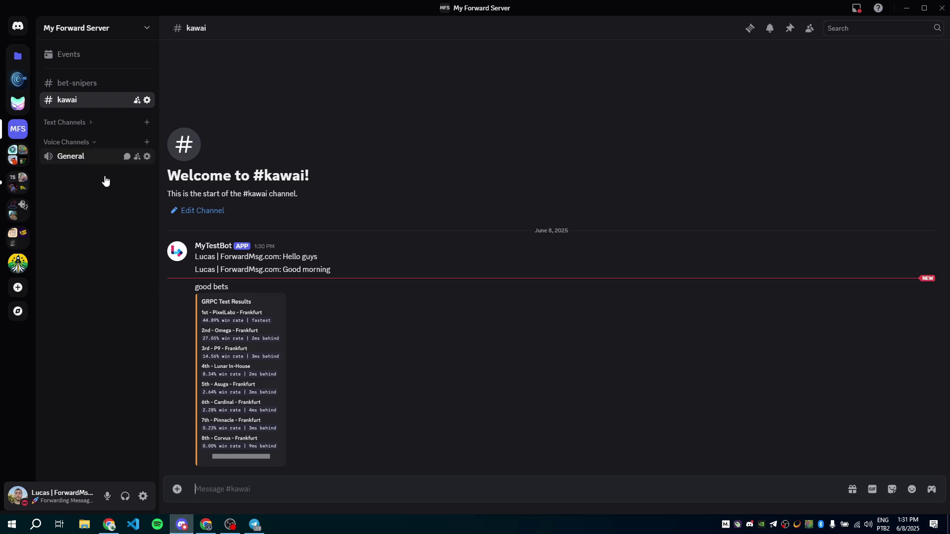
{"action": "left_click", "coordinate": [73, 85]}
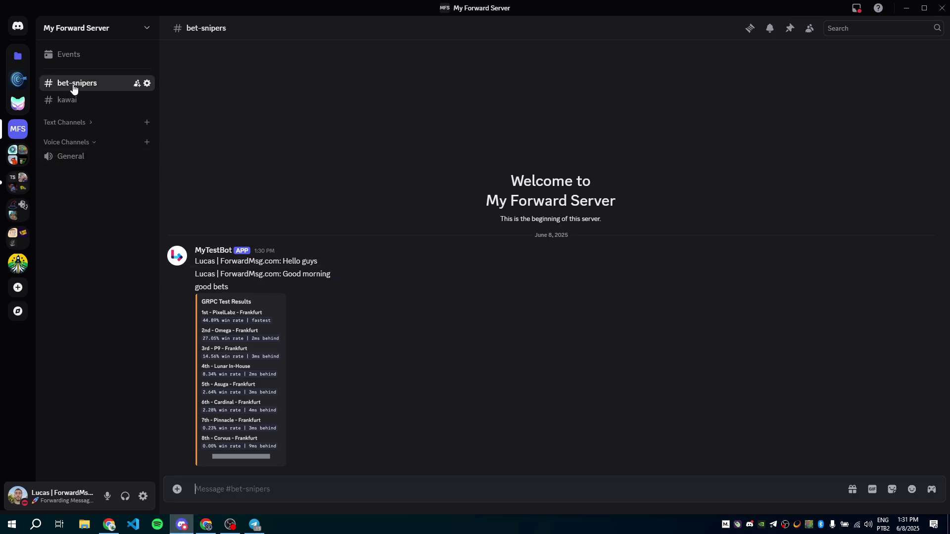
{"action": "left_click", "coordinate": [68, 100]}
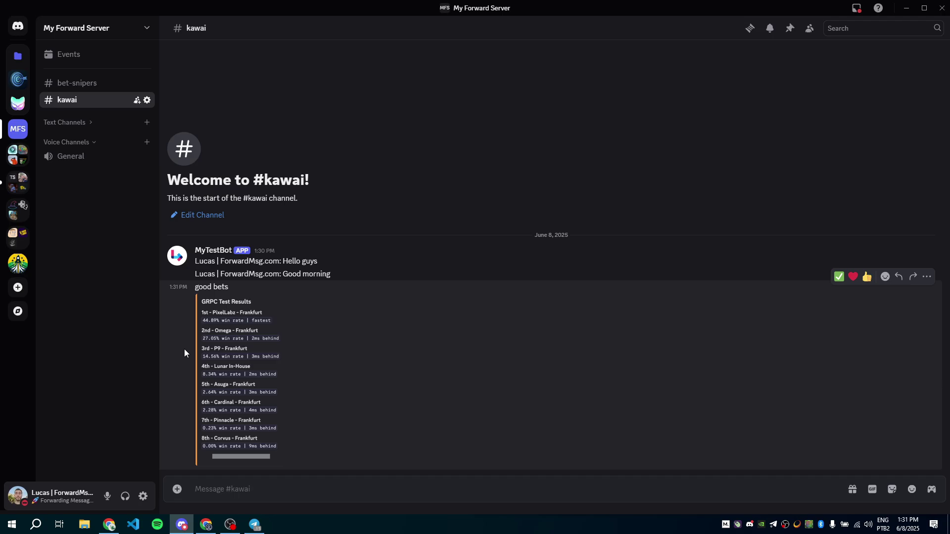
Return to the ForwardMsg automation page, delete both global Forward To entries (Chat Kawai and Chat BetSnipers), and save the configs
{"action": "mouse_move", "coordinate": [205, 525]}
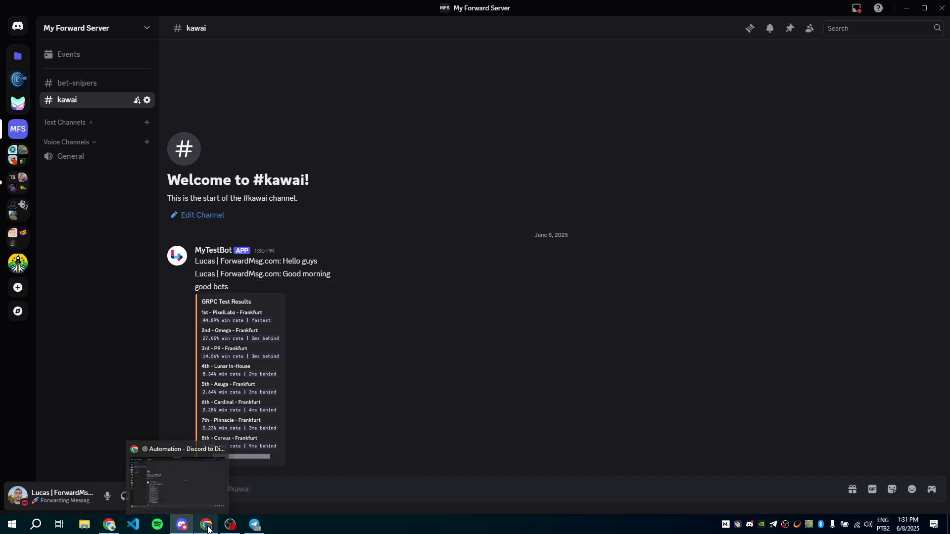
{"action": "left_click", "coordinate": [186, 487]}
{"action": "scroll", "coordinate": [309, 319], "scroll_direction": "up", "scroll_amount": 2}
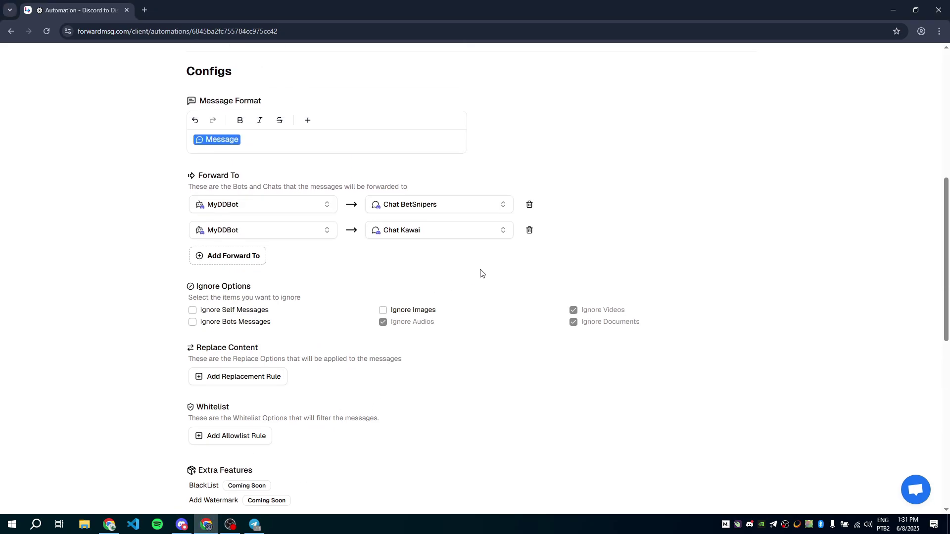
{"action": "left_click", "coordinate": [530, 230]}
{"action": "left_click", "coordinate": [530, 205]}
{"action": "scroll", "coordinate": [412, 270], "scroll_direction": "down", "scroll_amount": 3}
{"action": "left_click", "coordinate": [291, 346]}
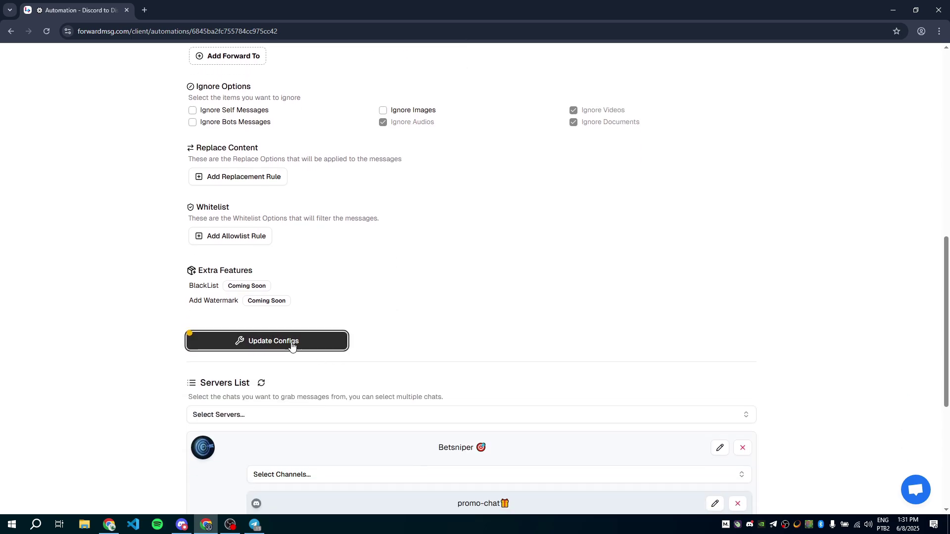
Open the Betsniper server's own settings from the Servers List and look over its options
{"action": "scroll", "coordinate": [381, 329], "scroll_direction": "down", "scroll_amount": 4}
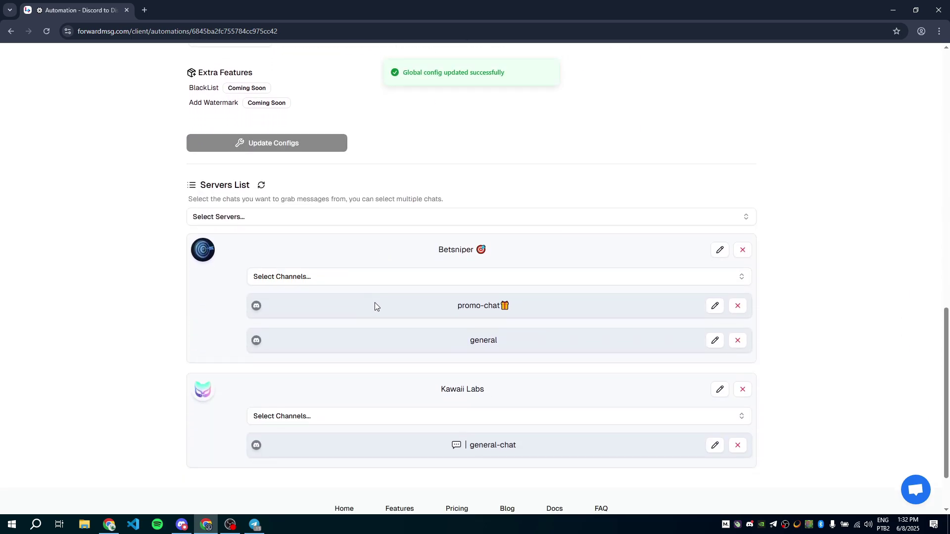
{"action": "left_click", "coordinate": [720, 251]}
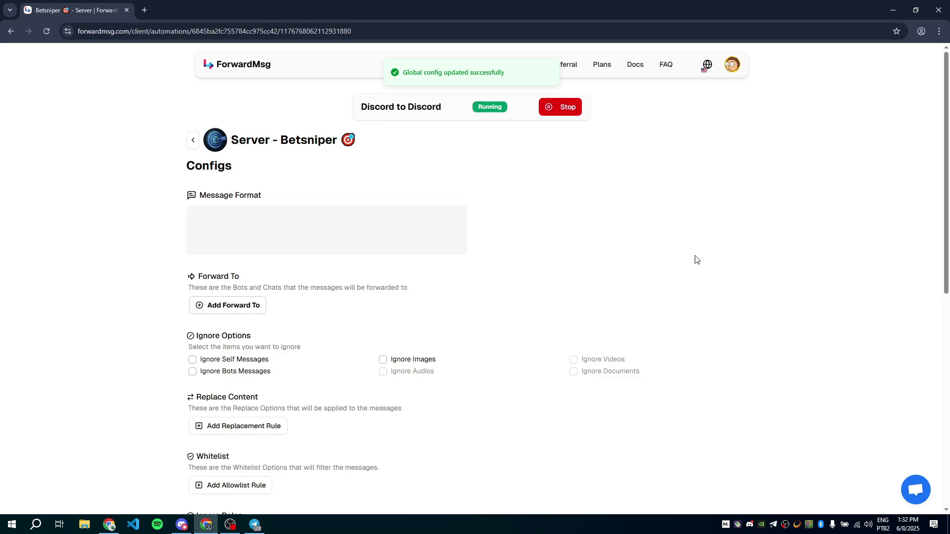
{"action": "scroll", "coordinate": [656, 262], "scroll_direction": "down", "scroll_amount": 4}
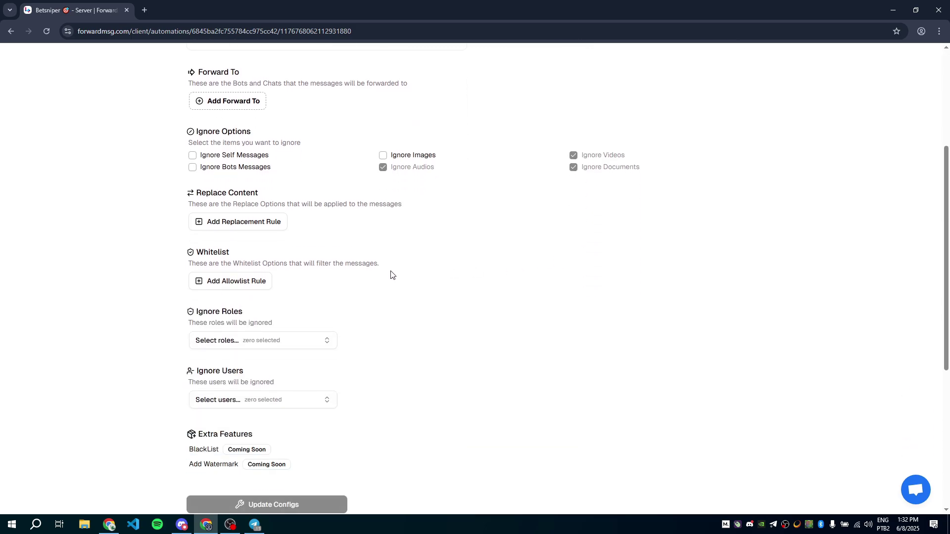
{"action": "scroll", "coordinate": [253, 277], "scroll_direction": "down", "scroll_amount": 1}
{"action": "scroll", "coordinate": [251, 264], "scroll_direction": "up", "scroll_amount": 1}
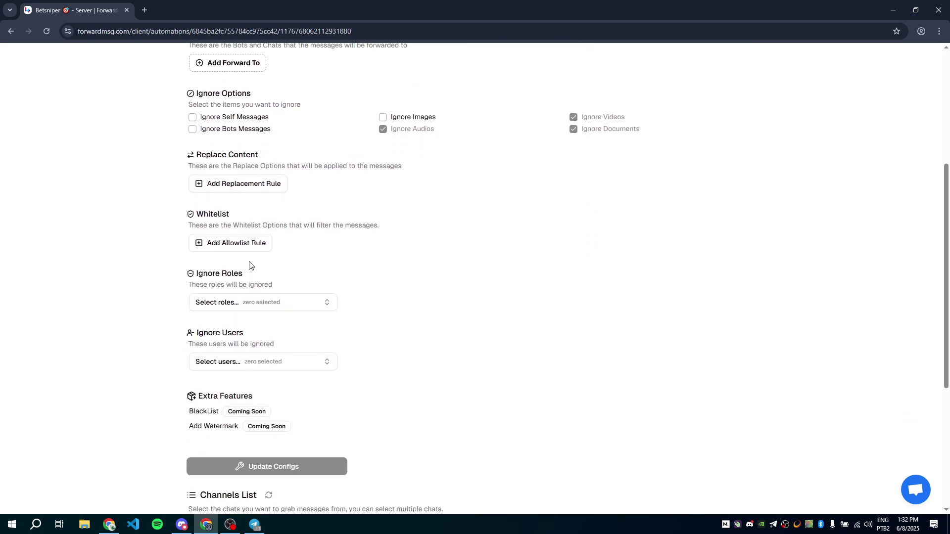
Add a Forward To entry from MyDDBot to Chat BetSnipers for the Betsniper server and save its configs
{"action": "left_click", "coordinate": [240, 103]}
{"action": "left_click", "coordinate": [248, 101]}
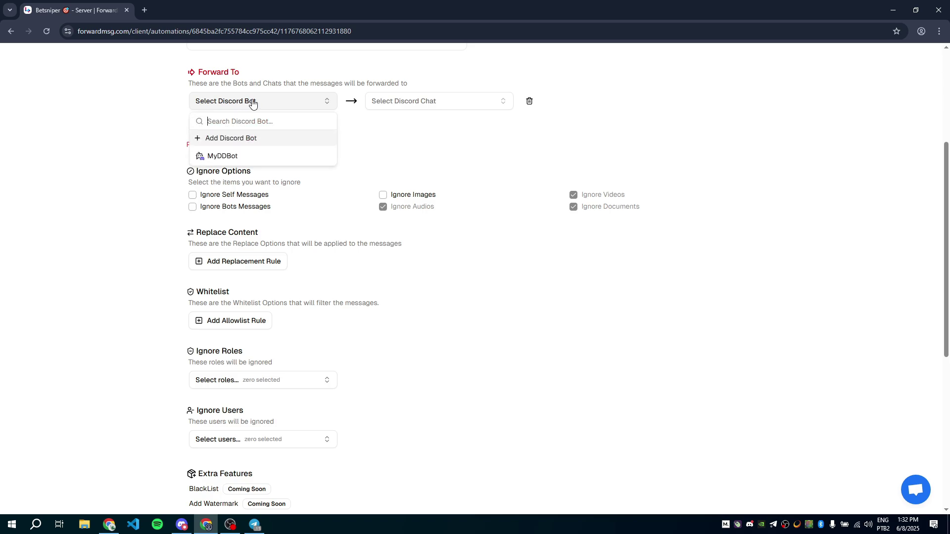
{"action": "left_click", "coordinate": [251, 156]}
{"action": "left_click", "coordinate": [414, 102]}
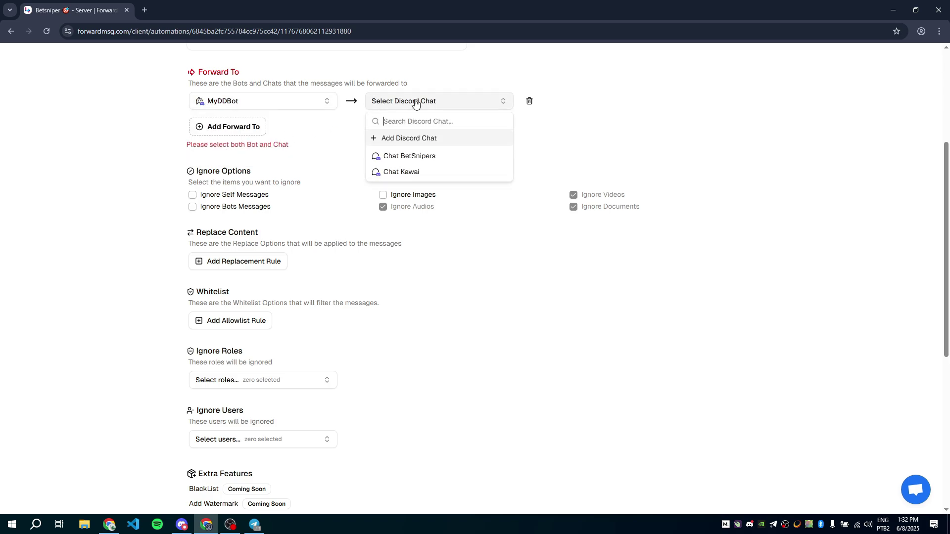
{"action": "left_click", "coordinate": [409, 157]}
{"action": "scroll", "coordinate": [403, 187], "scroll_direction": "up", "scroll_amount": 3}
{"action": "scroll", "coordinate": [416, 243], "scroll_direction": "down", "scroll_amount": 4}
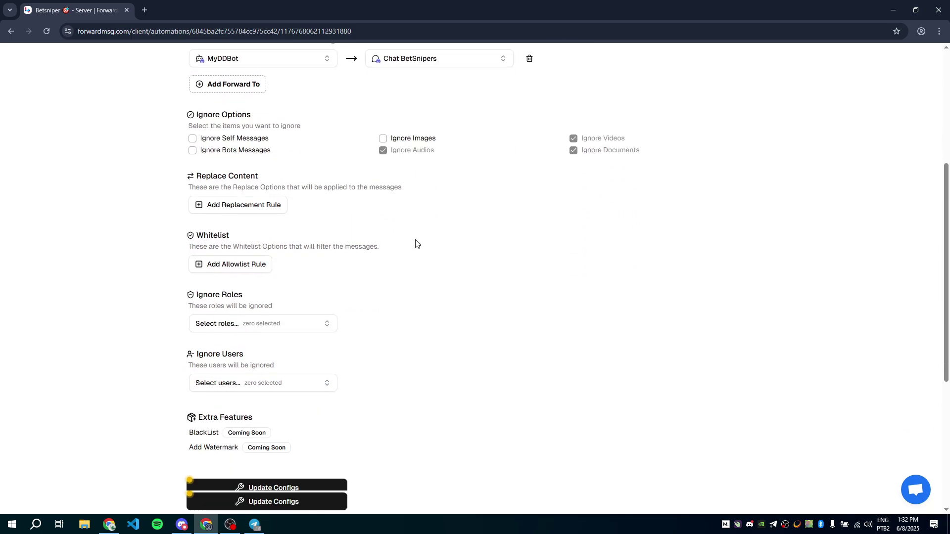
{"action": "scroll", "coordinate": [416, 244], "scroll_direction": "down", "scroll_amount": 3}
{"action": "left_click", "coordinate": [315, 338]}
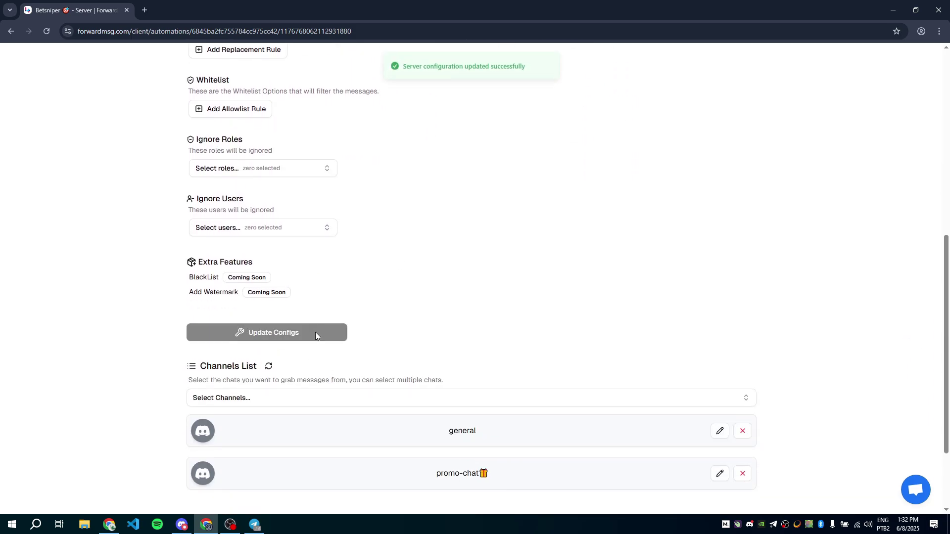
Go back to the automation settings and open the Kawaii Labs server's own settings from the Servers List
{"action": "scroll", "coordinate": [391, 277], "scroll_direction": "up", "scroll_amount": 6}
{"action": "scroll", "coordinate": [208, 95], "scroll_direction": "up", "scroll_amount": 2}
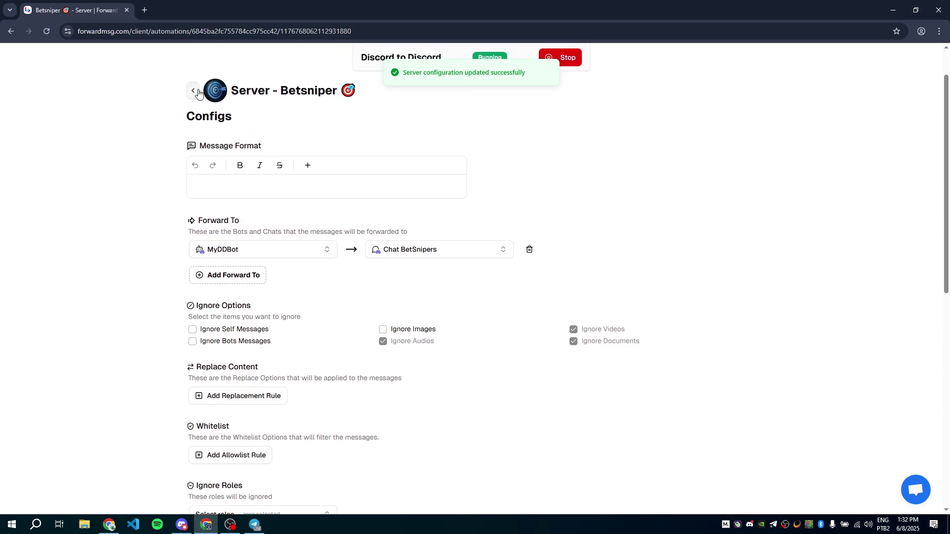
{"action": "left_click", "coordinate": [193, 89]}
{"action": "scroll", "coordinate": [201, 159], "scroll_direction": "down", "scroll_amount": 4}
{"action": "scroll", "coordinate": [174, 217], "scroll_direction": "down", "scroll_amount": 10}
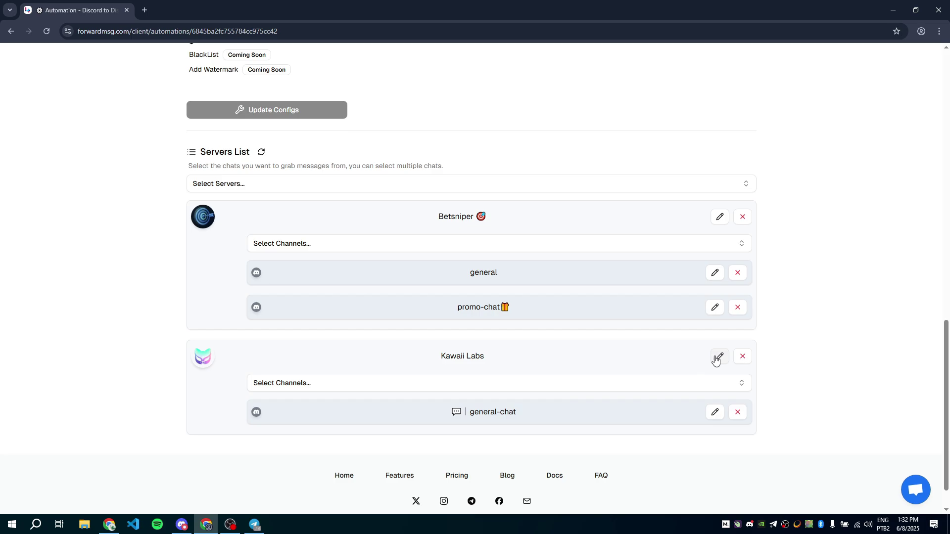
{"action": "left_click", "coordinate": [720, 356]}
Save a Forward To entry from MyDDBot to Chat Kawai for the Kawaii Labs server, and return to the automation settings
{"action": "scroll", "coordinate": [462, 290], "scroll_direction": "down", "scroll_amount": 1}
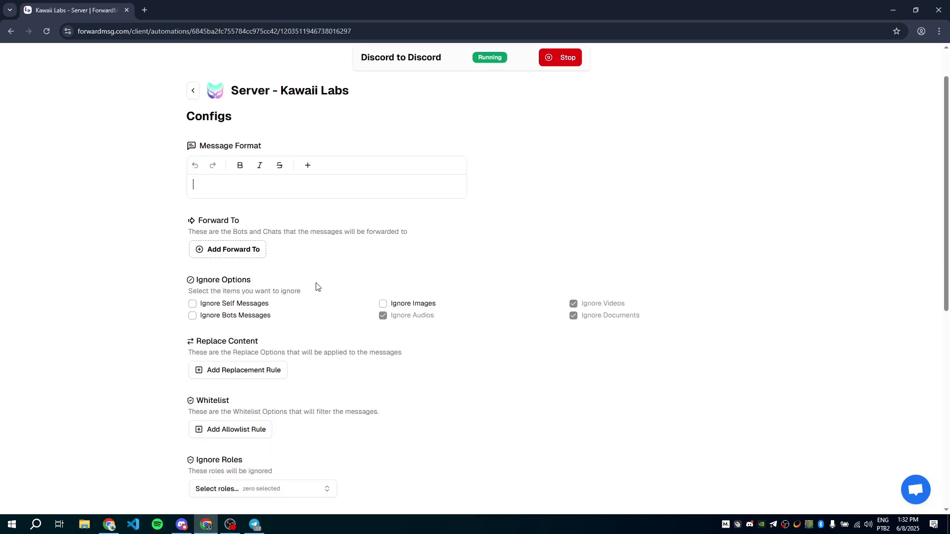
{"action": "left_click", "coordinate": [229, 252]}
{"action": "left_click", "coordinate": [245, 255]}
{"action": "left_click", "coordinate": [222, 306]}
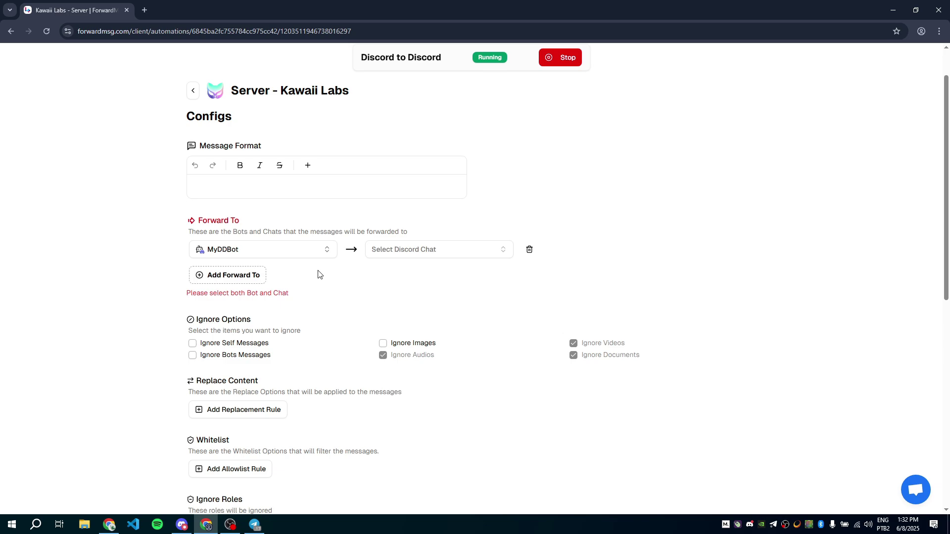
{"action": "left_click", "coordinate": [395, 252]}
{"action": "left_click", "coordinate": [406, 320]}
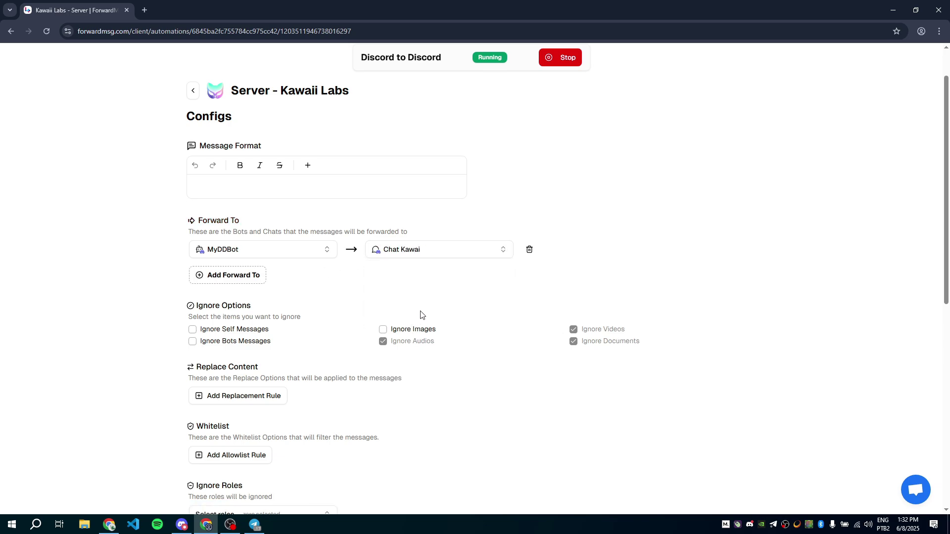
{"action": "scroll", "coordinate": [467, 282], "scroll_direction": "down", "scroll_amount": 6}
{"action": "left_click", "coordinate": [299, 383]}
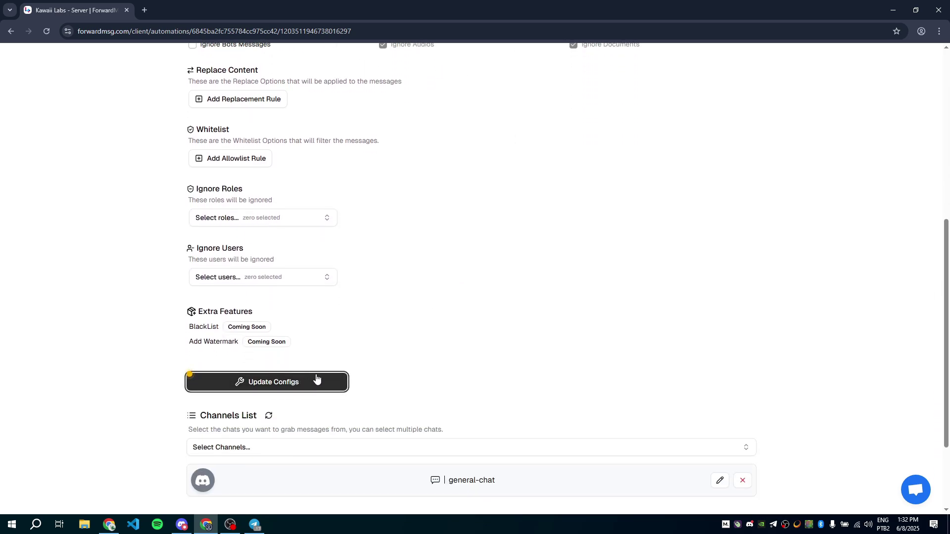
{"action": "scroll", "coordinate": [389, 348], "scroll_direction": "up", "scroll_amount": 7}
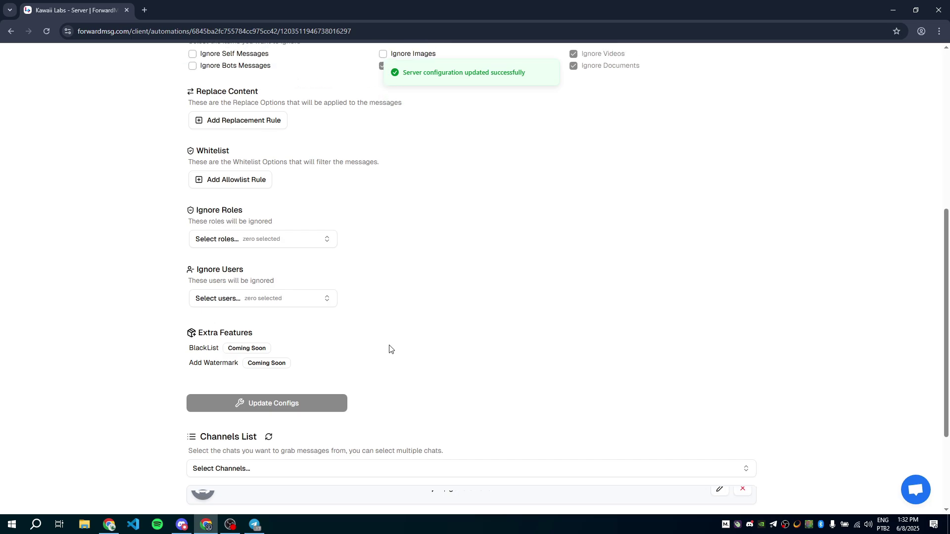
{"action": "left_click", "coordinate": [193, 140]}
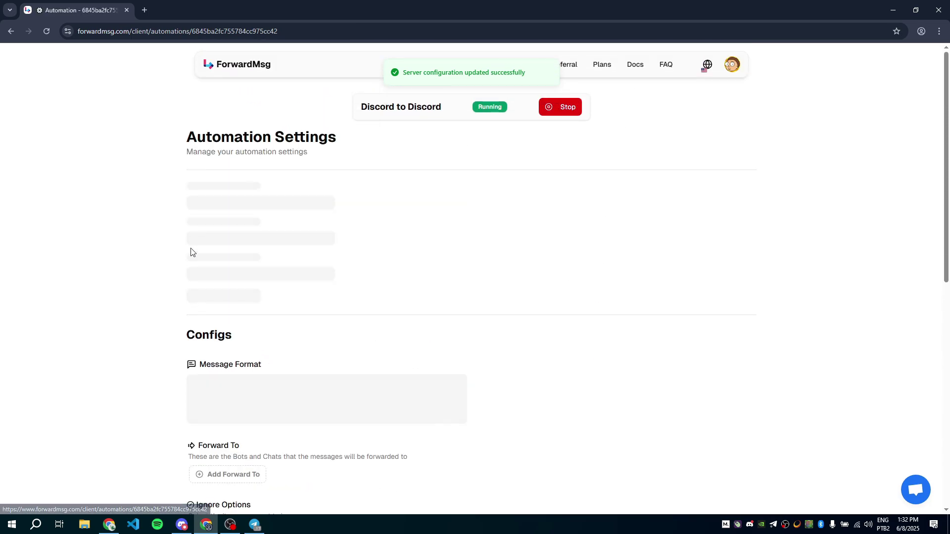
Switch to Discord and send "good day" in the Kawaii Labs server's general-chat channel
{"action": "left_click", "coordinate": [188, 532]}
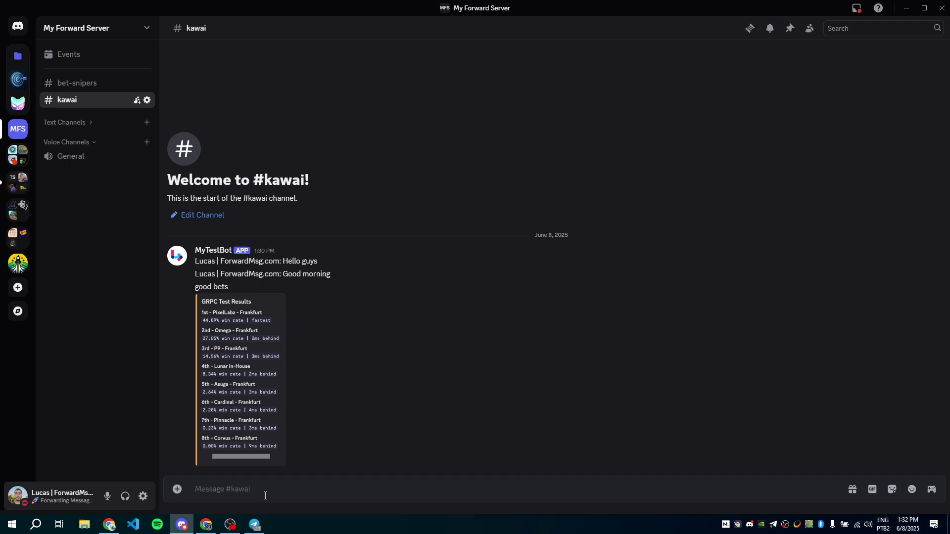
{"action": "left_click", "coordinate": [21, 103]}
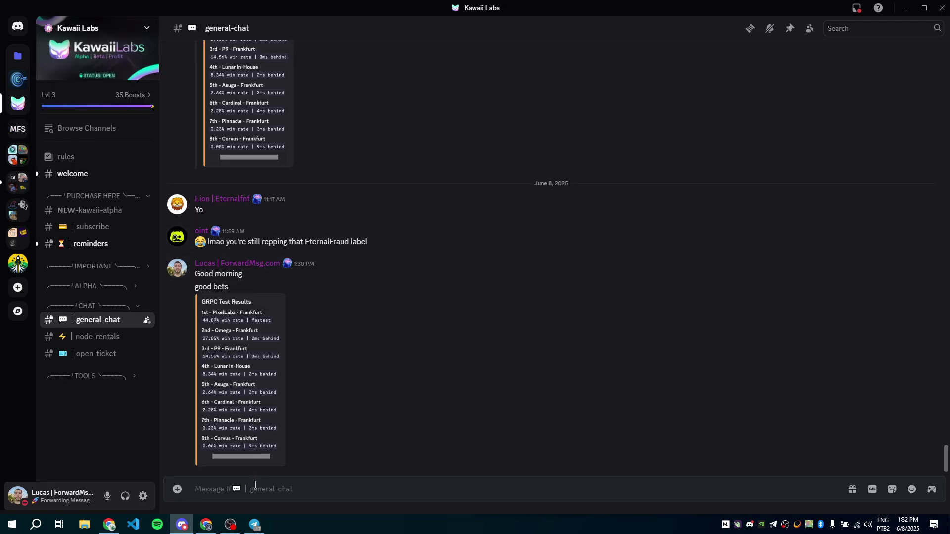
{"action": "type", "text": "good day"}
{"action": "key", "text": "Return"}
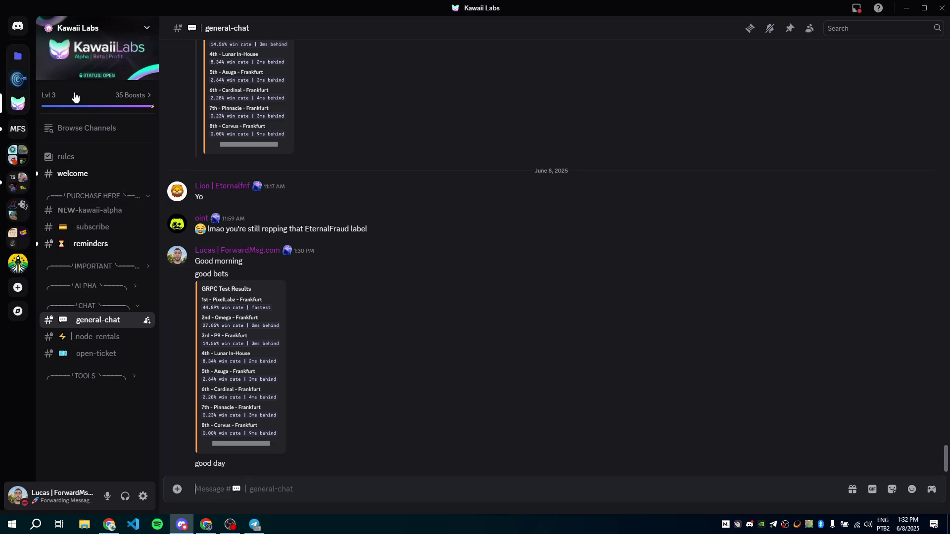
Send "bad day" in the Betsniper server's promo-chat channel
{"action": "left_click", "coordinate": [19, 79]}
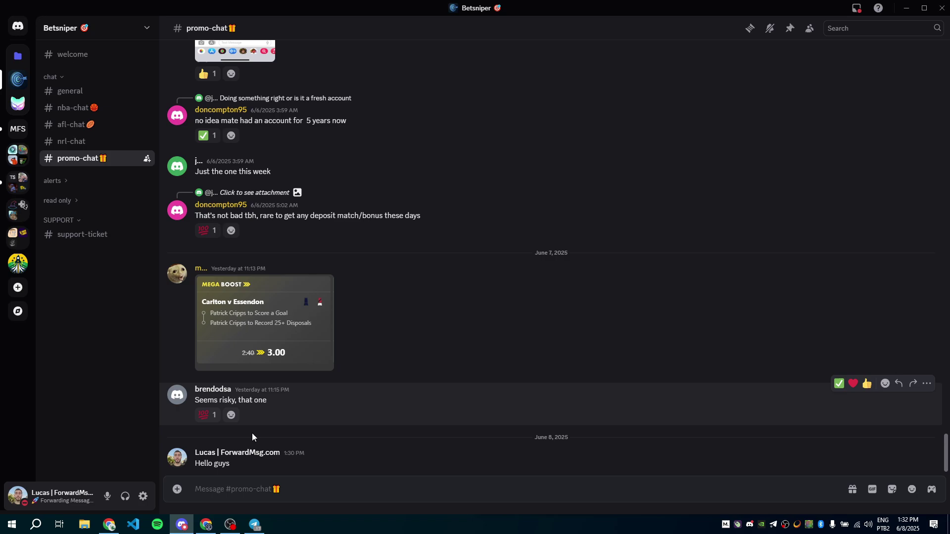
{"action": "type", "text": "bad day"}
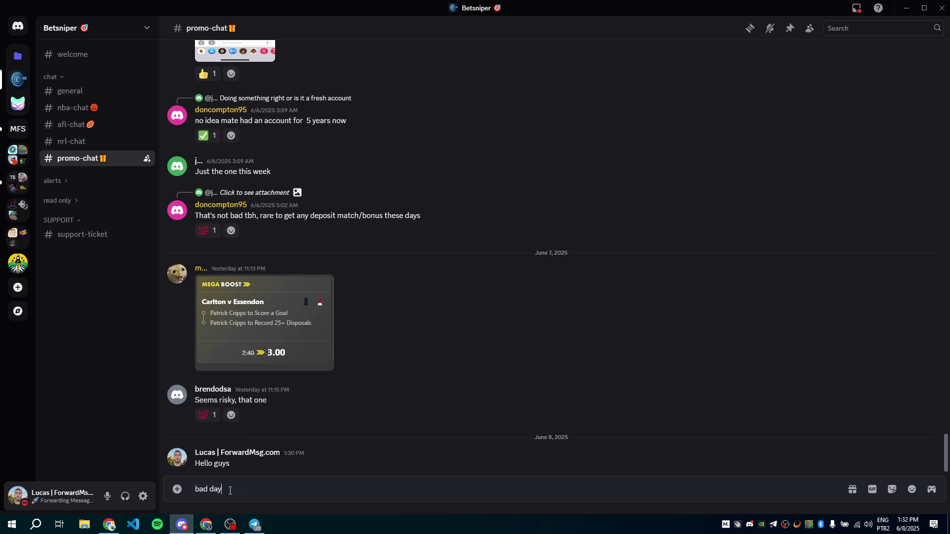
{"action": "key", "text": "Return"}
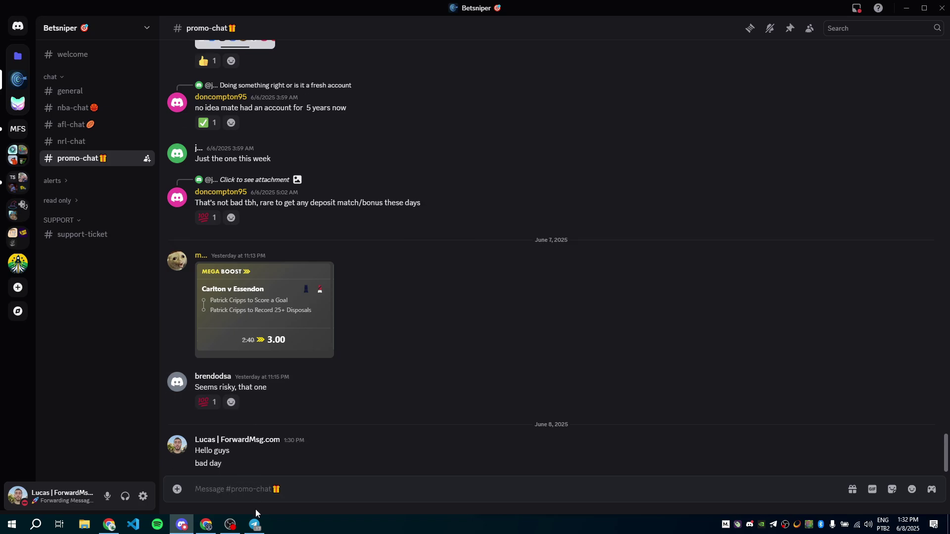
Check the kawai and bet-snipers channels of My Forward Server for the newly forwarded messages
{"action": "left_click", "coordinate": [18, 129]}
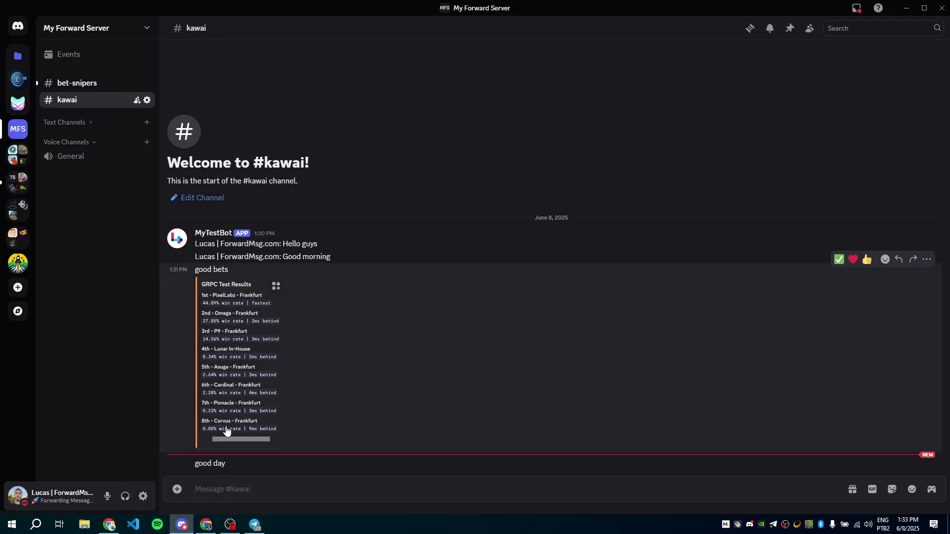
{"action": "left_click", "coordinate": [84, 83]}
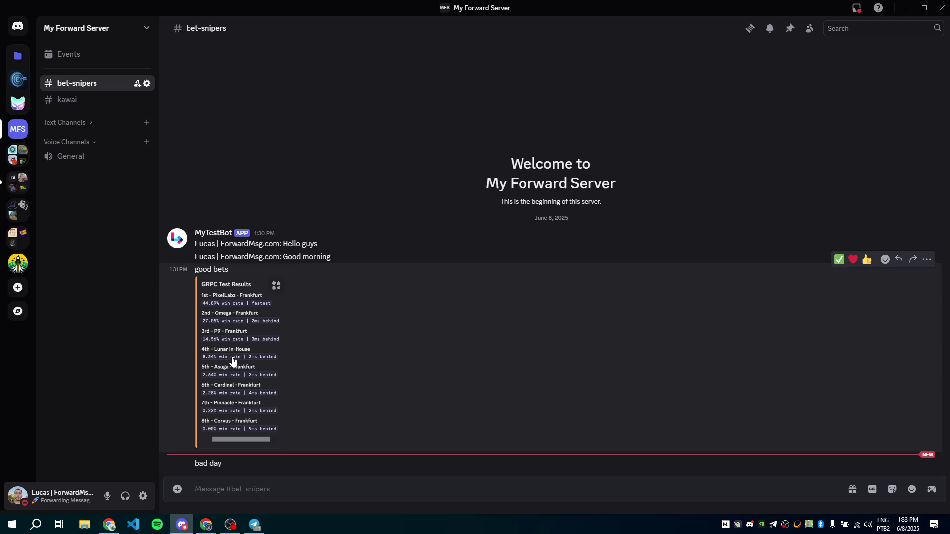
Switch to the ForwardMsg automation page in the browser and insert Server and Channel variables on separate lines above Message in the Message Format
{"action": "mouse_move", "coordinate": [109, 527]}
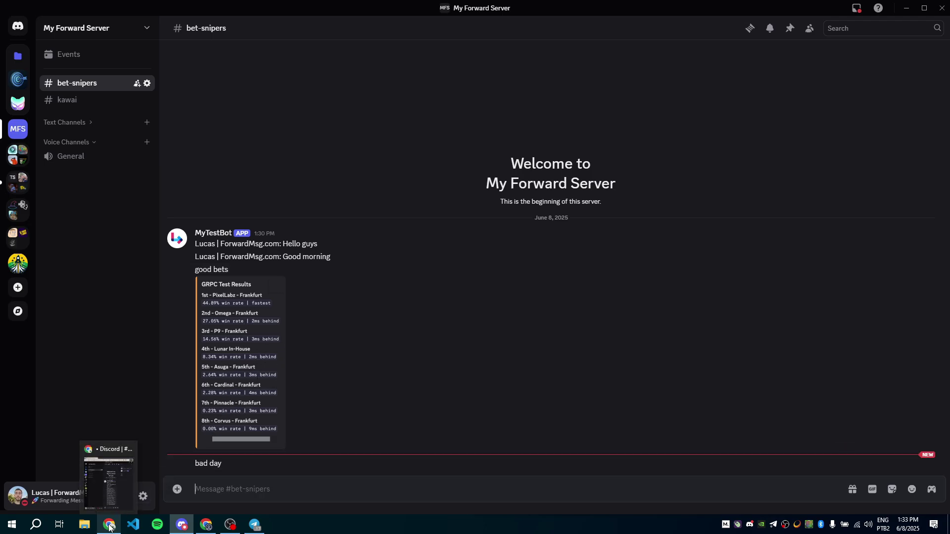
{"action": "left_click", "coordinate": [206, 525]}
{"action": "type", "text": "@se"}
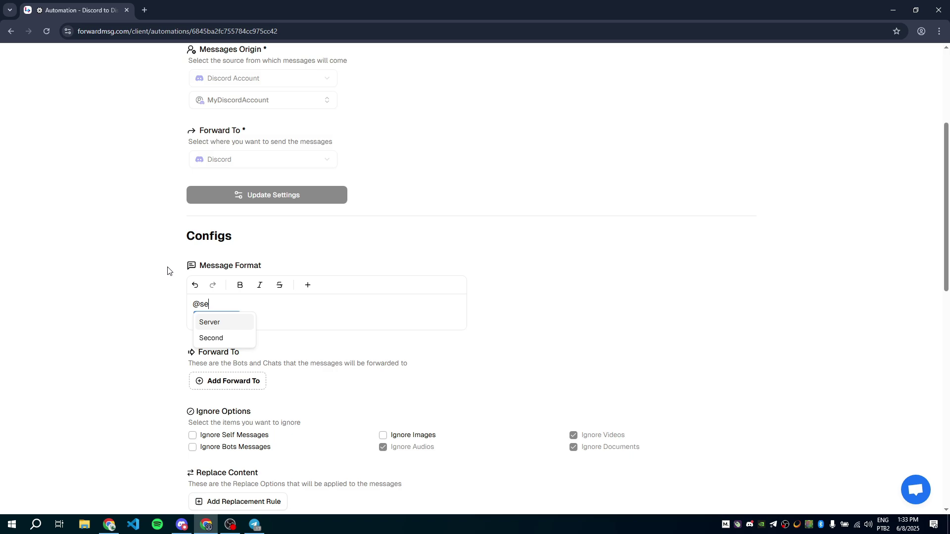
{"action": "key", "text": "Return"}
{"action": "key", "text": "Return"}
{"action": "type", "text": "@"}
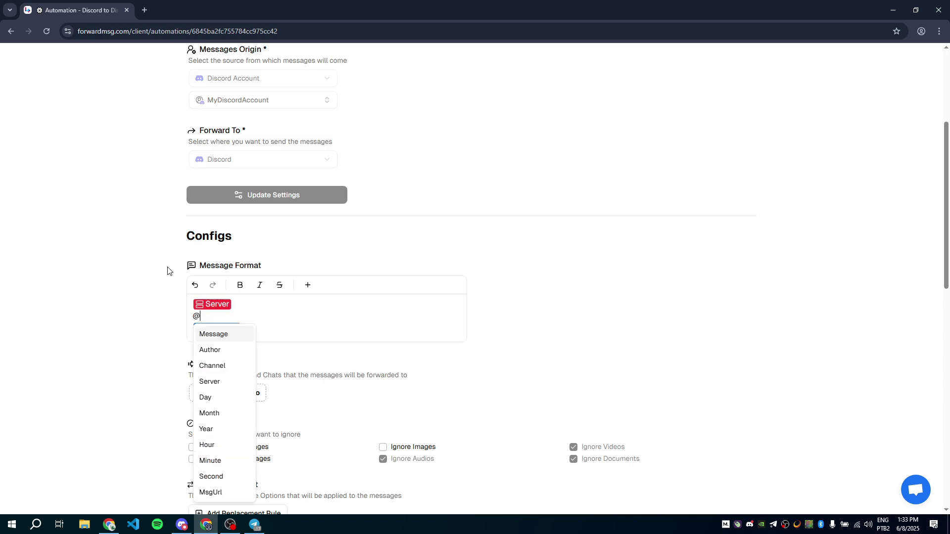
{"action": "type", "text": "chan"}
{"action": "key", "text": "Return"}
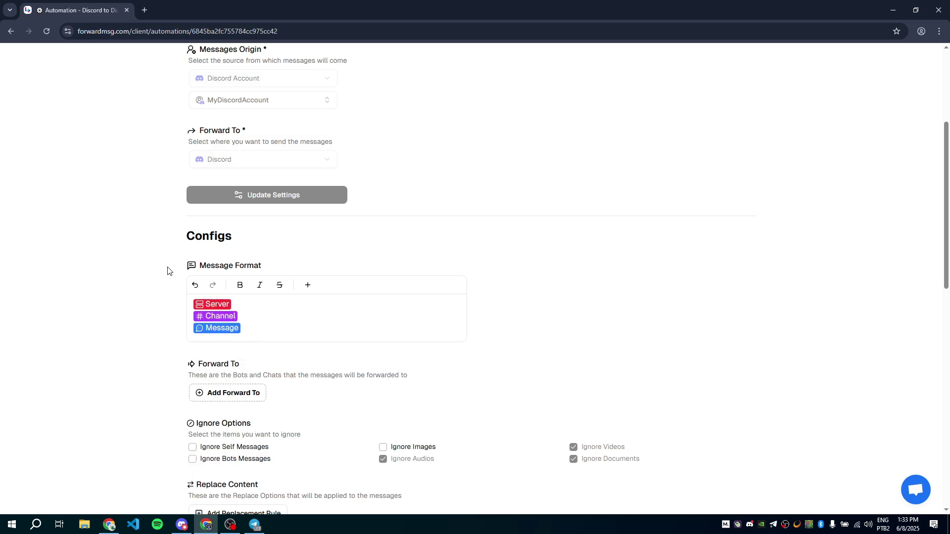
Insert the Author variable on its own line between Channel and Message, and update the automation's configs
{"action": "key", "text": "Return"}
{"action": "type", "text": "@"}
{"action": "key", "text": "Down"}
{"action": "key", "text": "Return"}
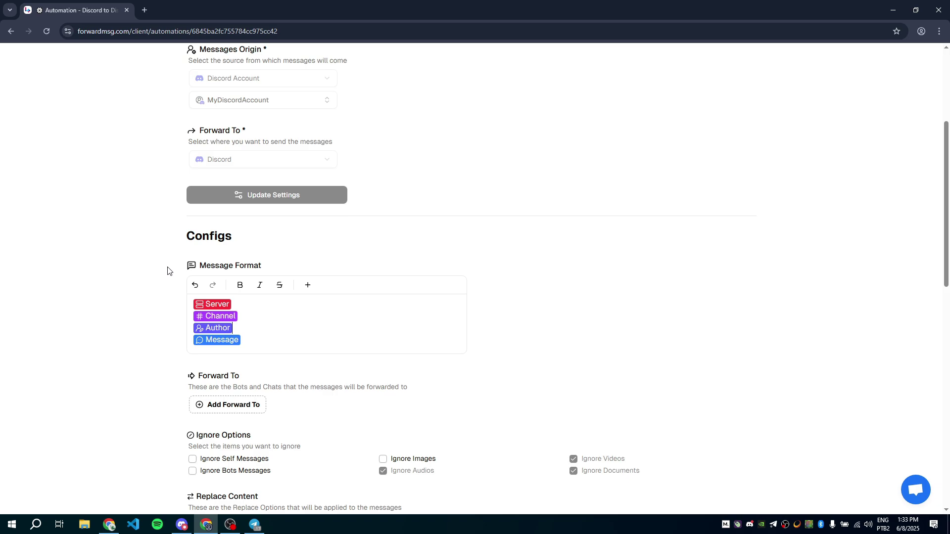
{"action": "scroll", "coordinate": [164, 293], "scroll_direction": "down", "scroll_amount": 5}
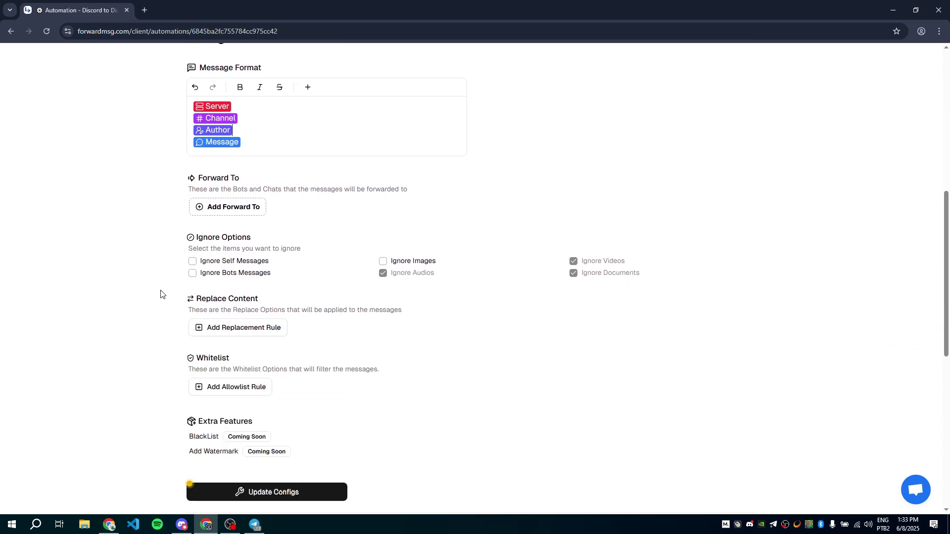
{"action": "left_click", "coordinate": [269, 445]}
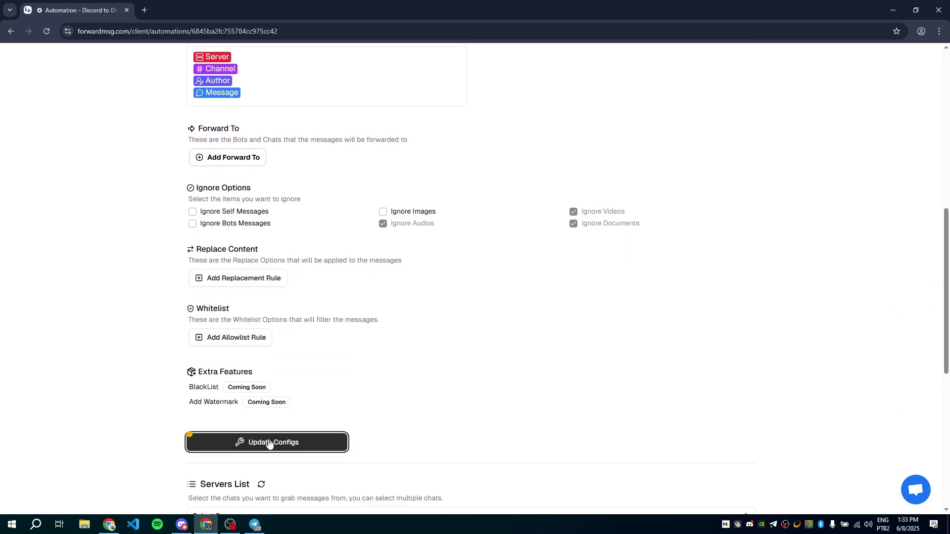
Switch to Discord and send "Testing" in the Betsniper server's promo-chat channel
{"action": "left_click", "coordinate": [181, 525]}
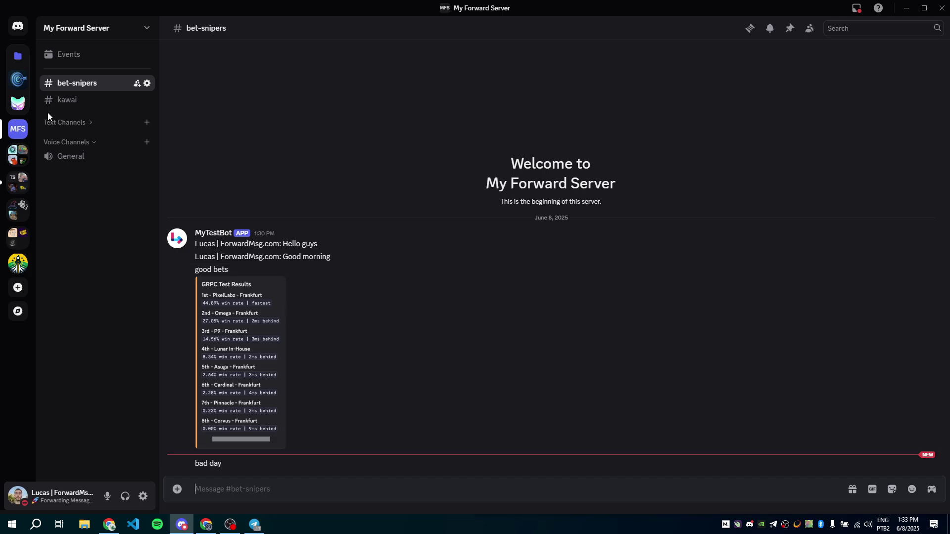
{"action": "left_click", "coordinate": [18, 81]}
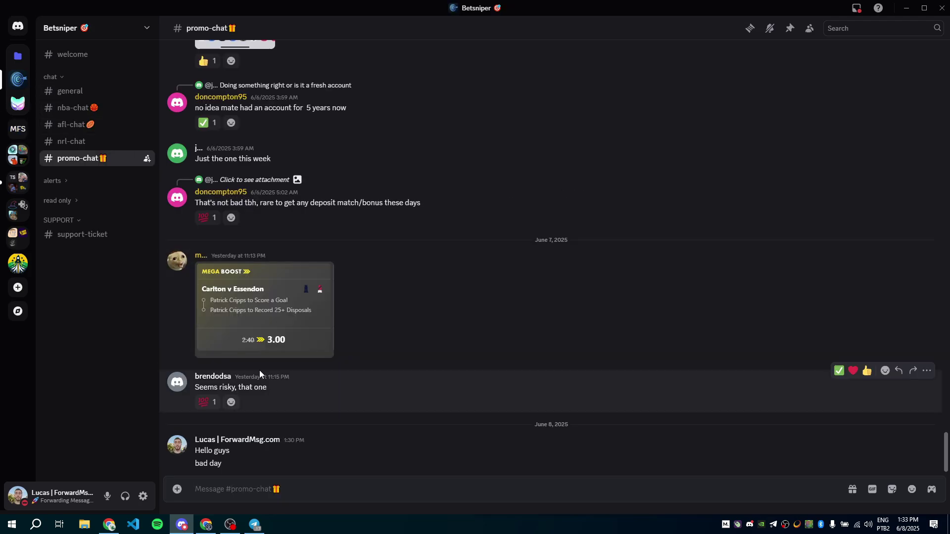
{"action": "type", "text": "Testing"}
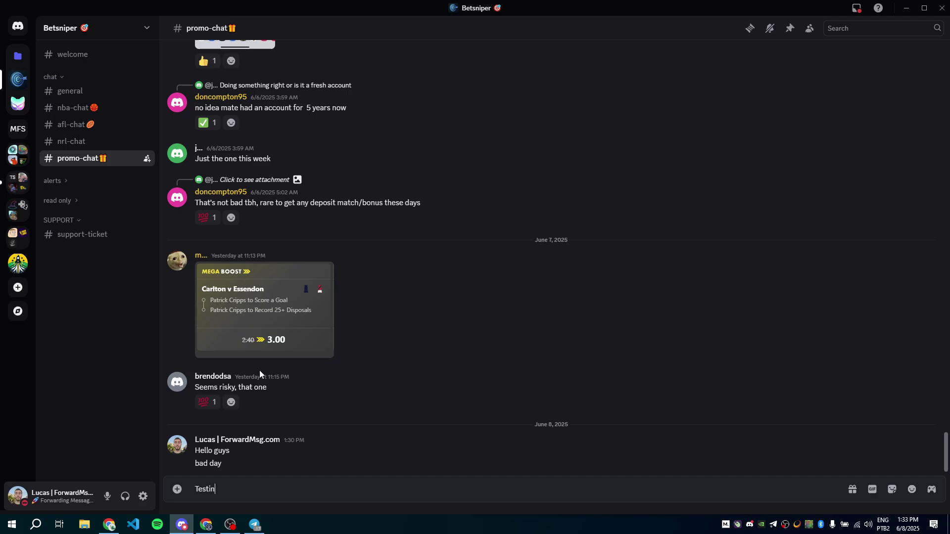
{"action": "key", "text": "Return"}
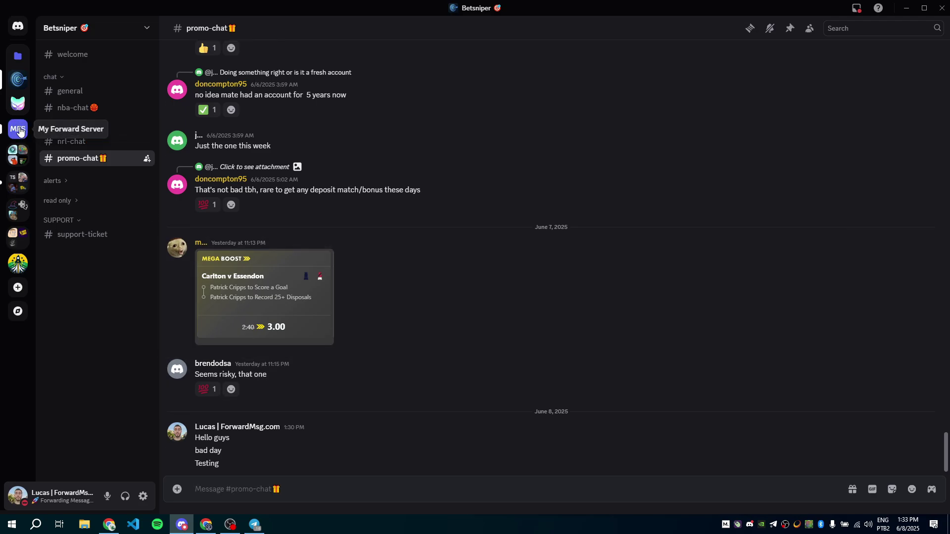
Examine the latest forwarded message in My Forward Server's bet-snipers channel, checking its server, channel, author and message lines
{"action": "left_click", "coordinate": [18, 129]}
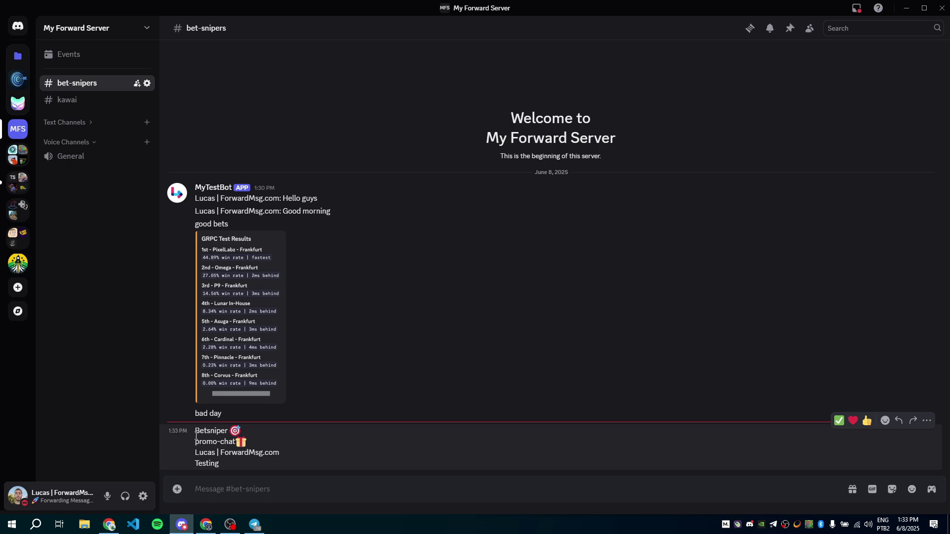
{"action": "left_click_drag", "start_coordinate": [196, 436], "coordinate": [280, 454]}
{"action": "left_click_drag", "start_coordinate": [196, 463], "coordinate": [225, 465]}
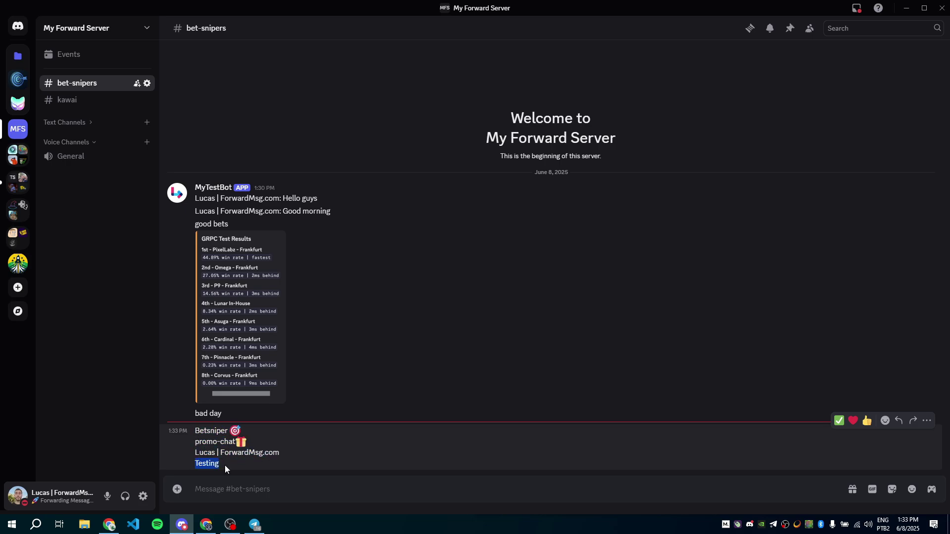